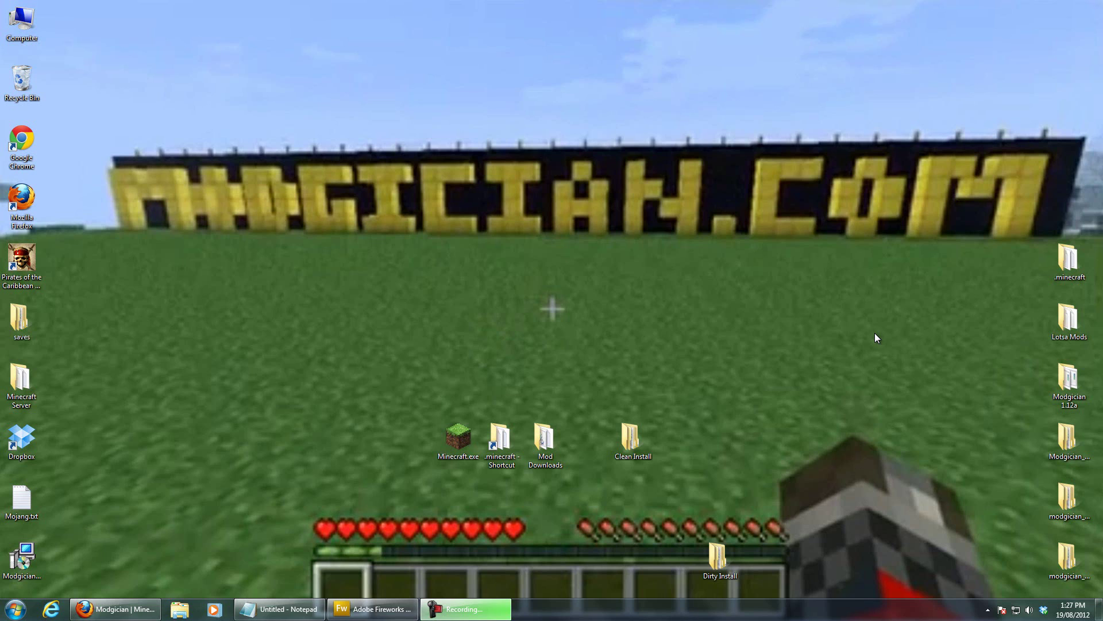
Step: Restore Fireworks, nudge the bunny graphic, and reveal the Internet and Mods layers
left_click(391, 609)
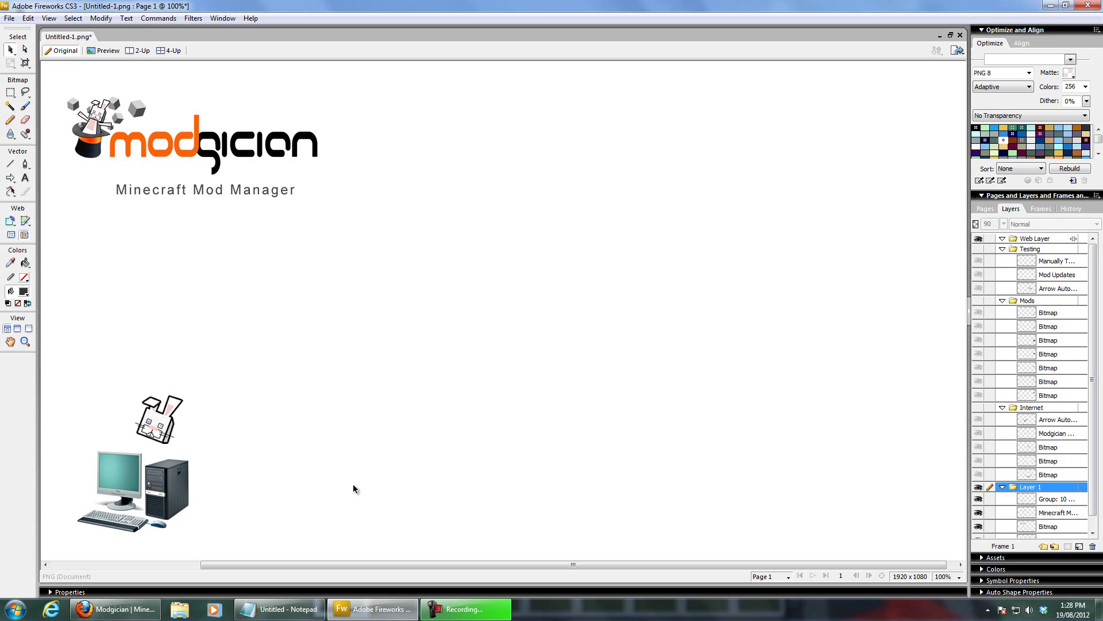
left_click_drag(161, 422, 165, 426)
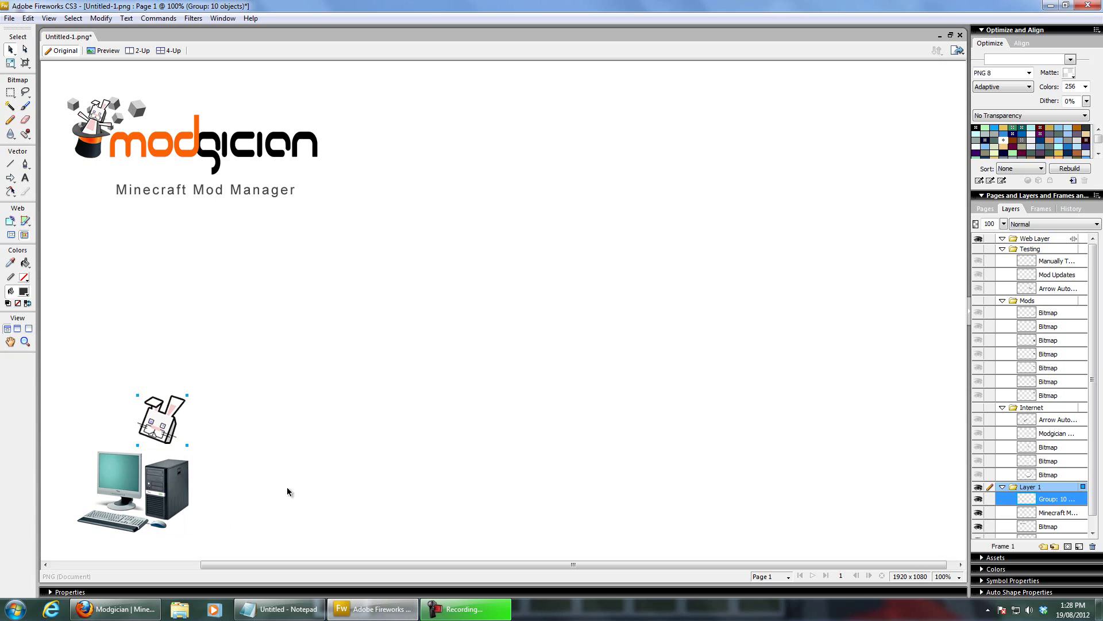
left_click(978, 408)
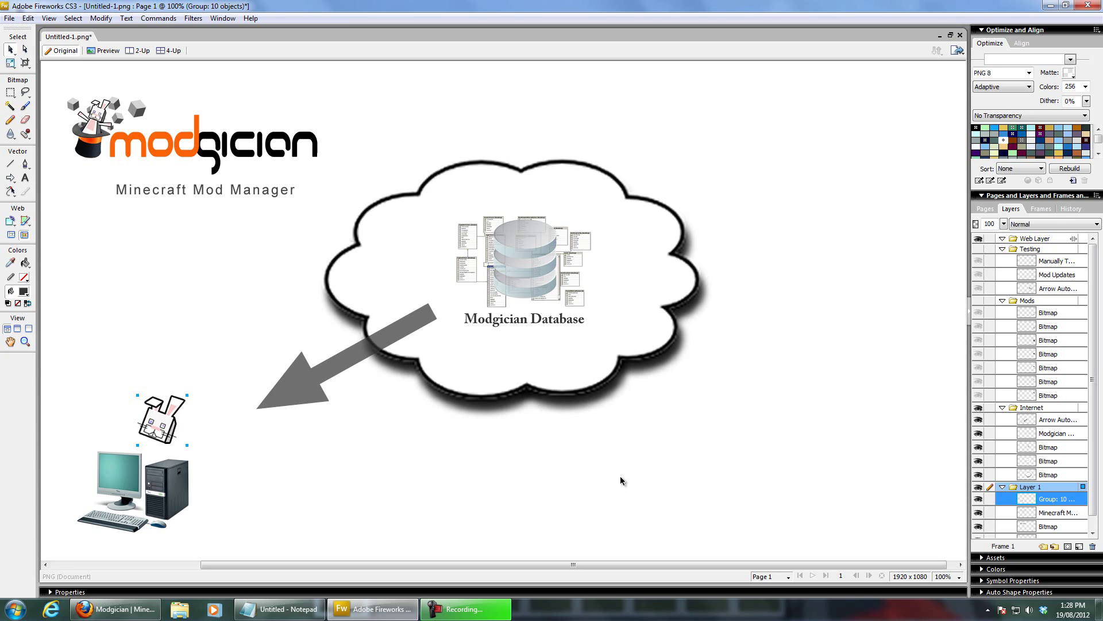
left_click(978, 300)
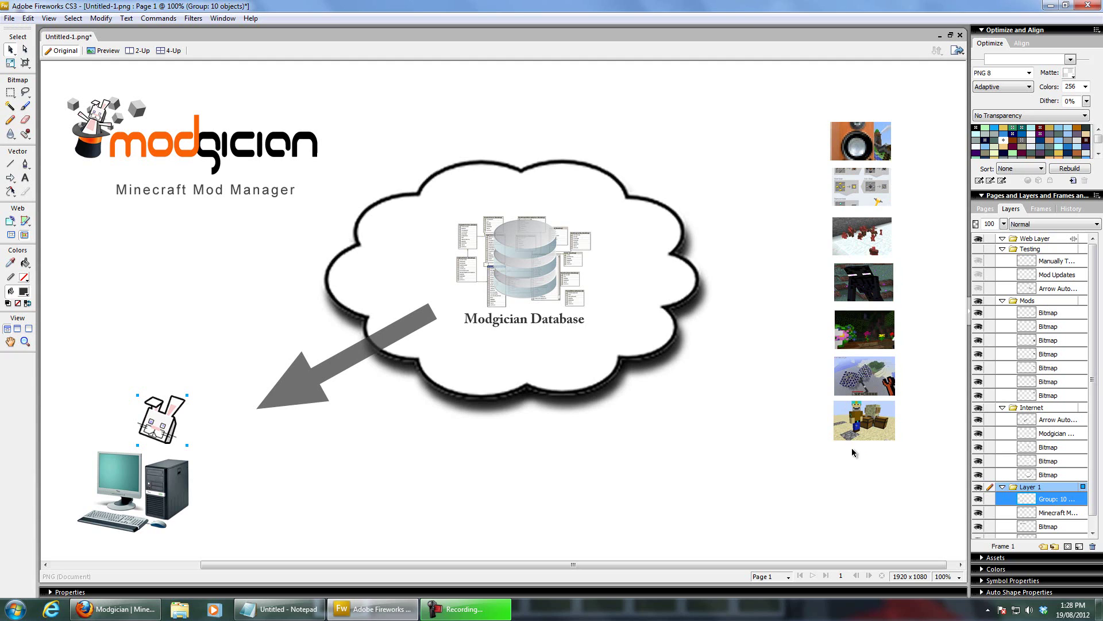
Step: Turn on the Testing layer to show Mod Updates, the test checklist and its arrow
left_click(978, 249)
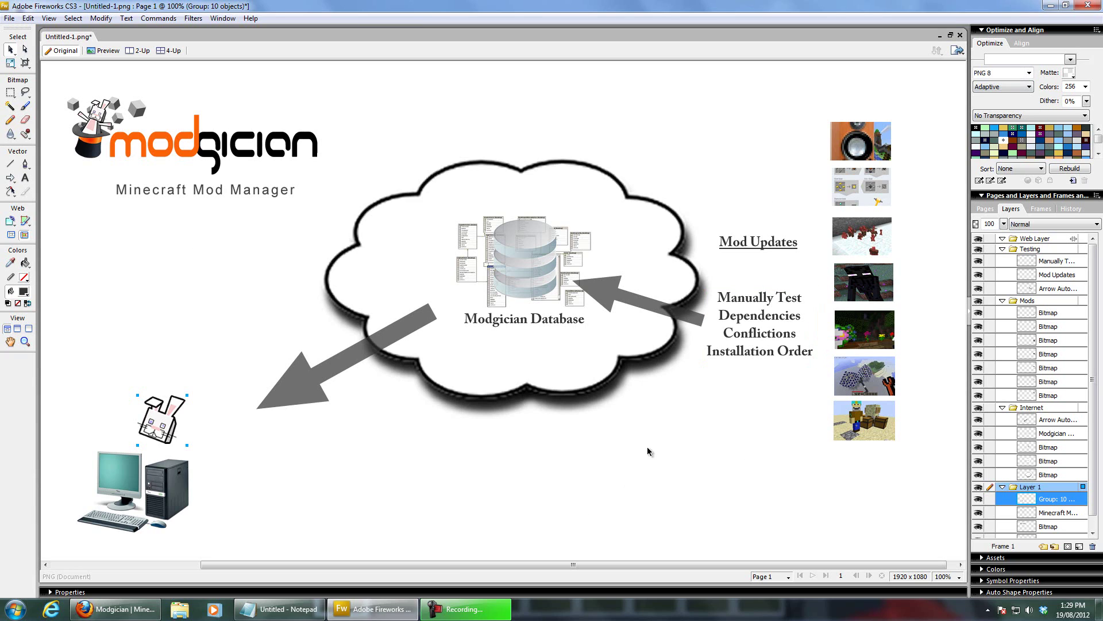
Step: Minimize the Fireworks window so the desktop and its folders show
left_click(1049, 5)
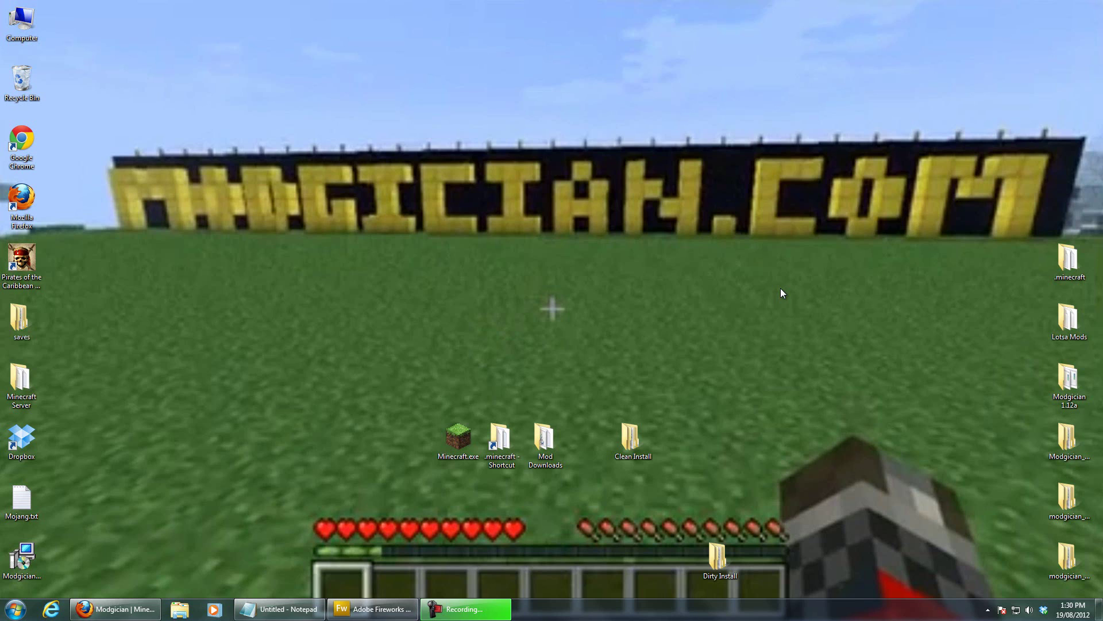
Step: Run Modgician-Setup.msi through the wizard into the default folder and close it when complete
left_click_drag(6, 544, 222, 365)
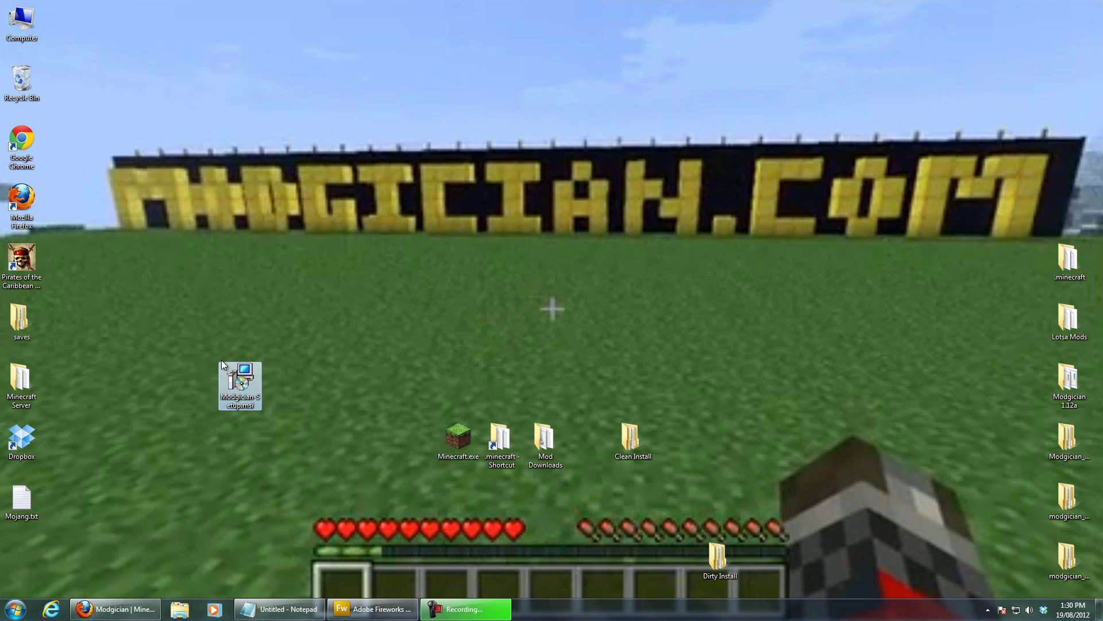
double_click(244, 384)
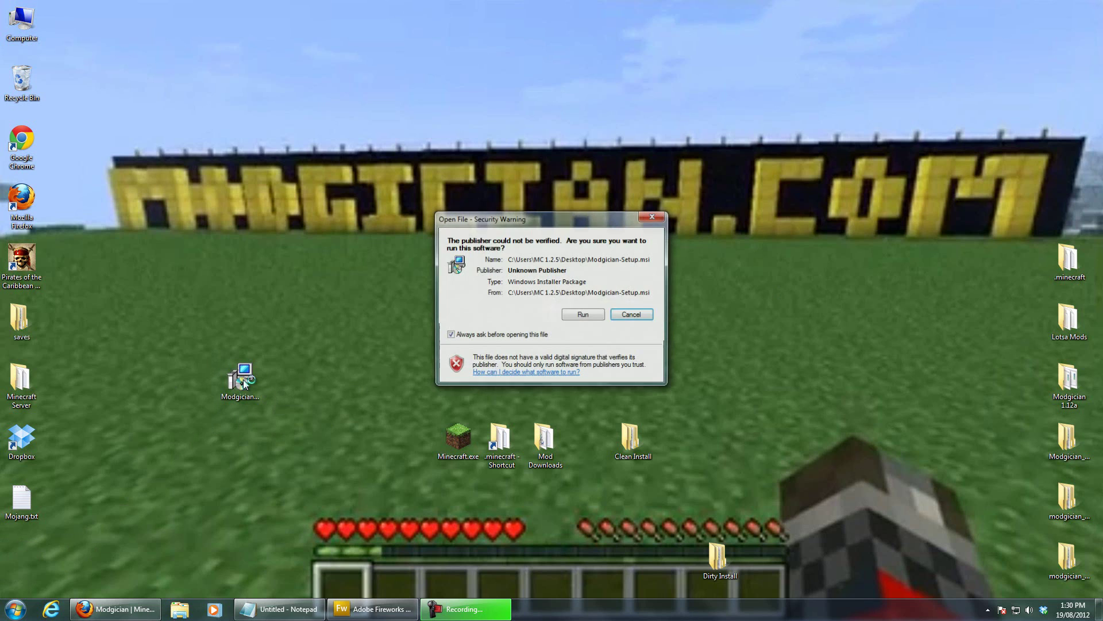
left_click(583, 315)
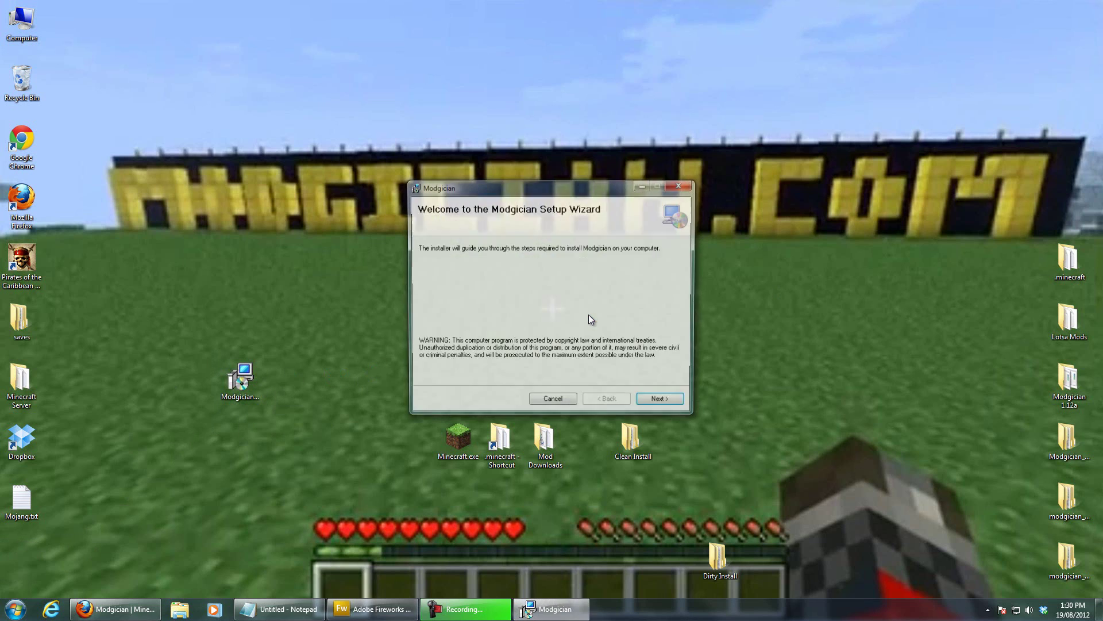
left_click(663, 402)
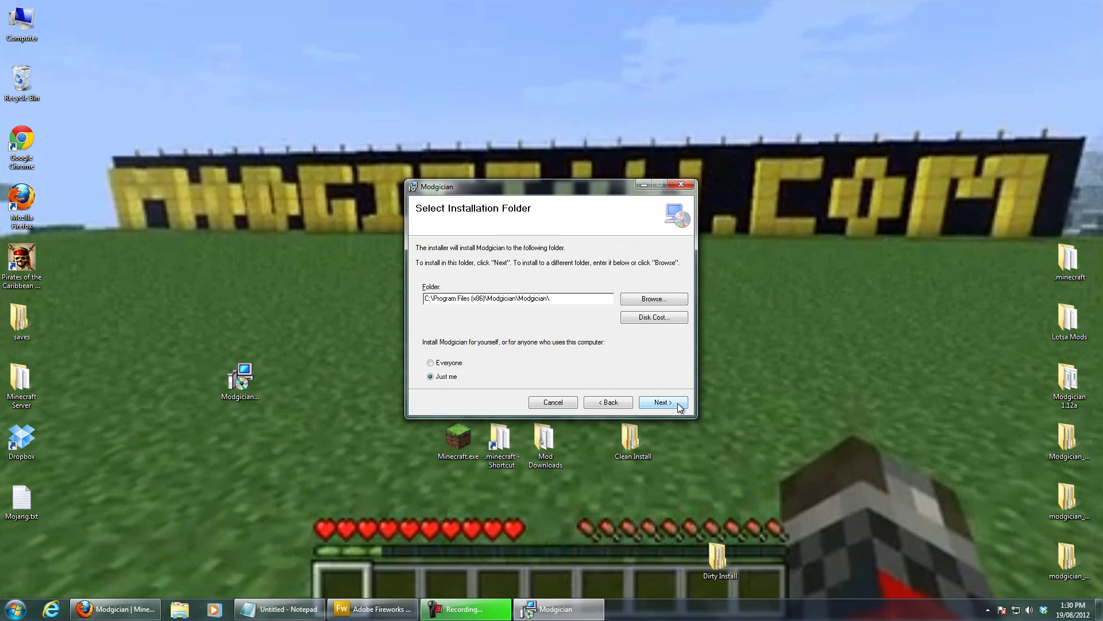
left_click(439, 366)
left_click(674, 402)
left_click(674, 402)
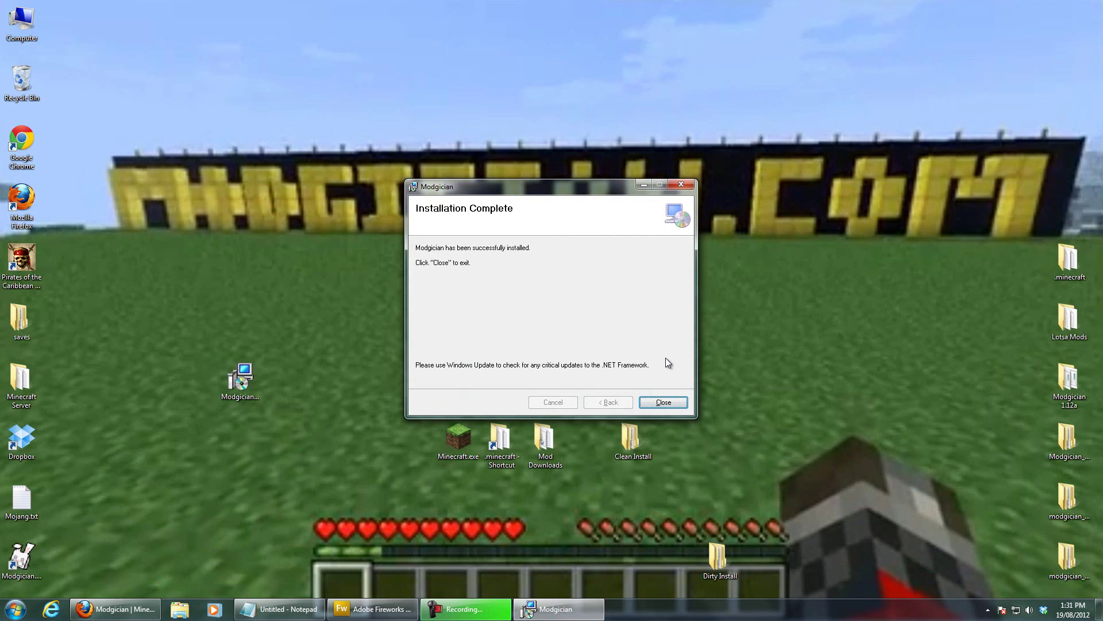
left_click(672, 400)
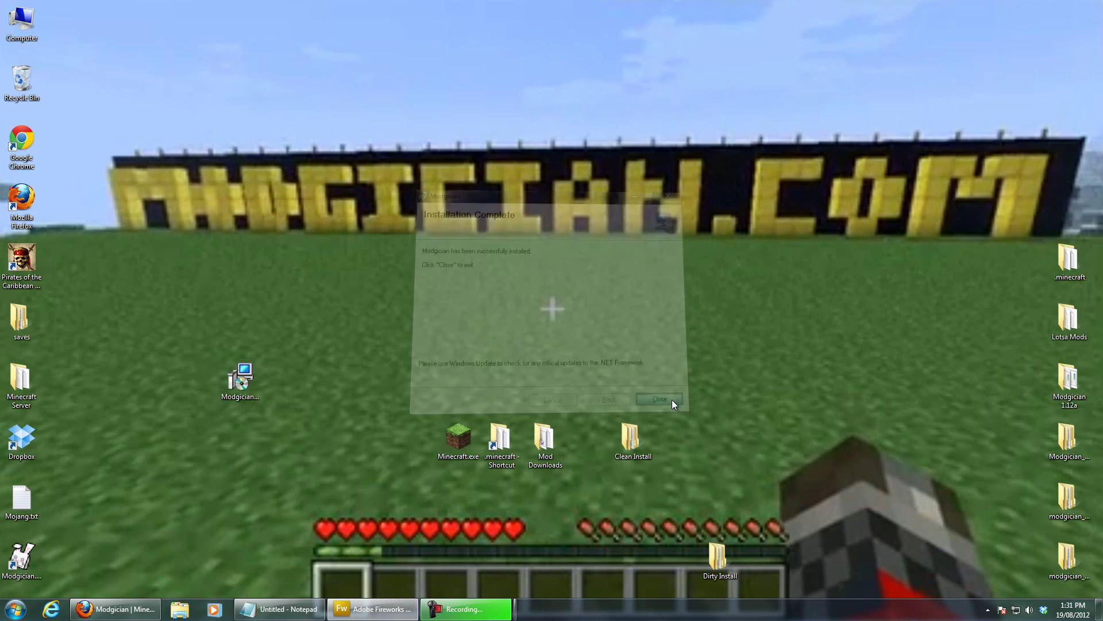
Step: Place the Modgician shortcut beside Mod Downloads, launch it, and move the login window right
left_click_drag(21, 558, 592, 446)
left_click(613, 492)
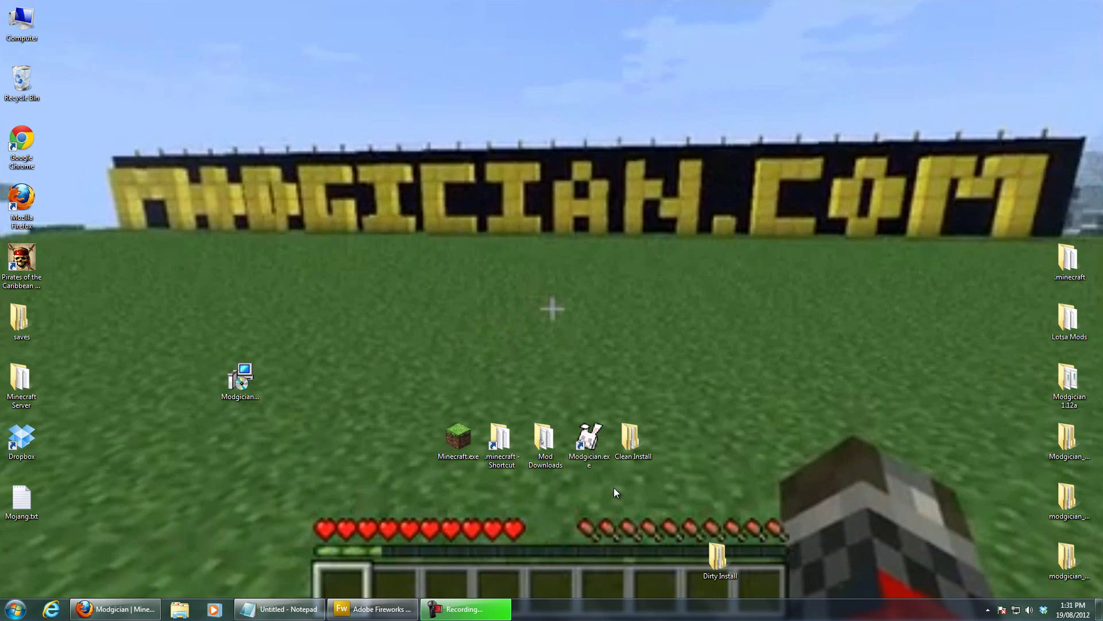
double_click(595, 441)
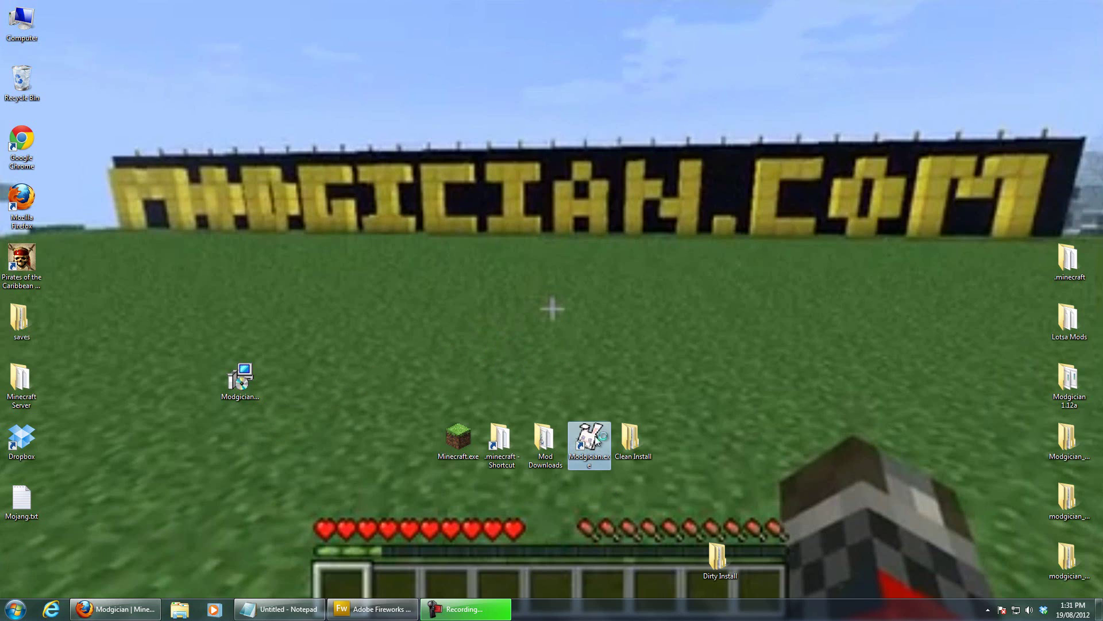
left_click_drag(628, 349, 783, 378)
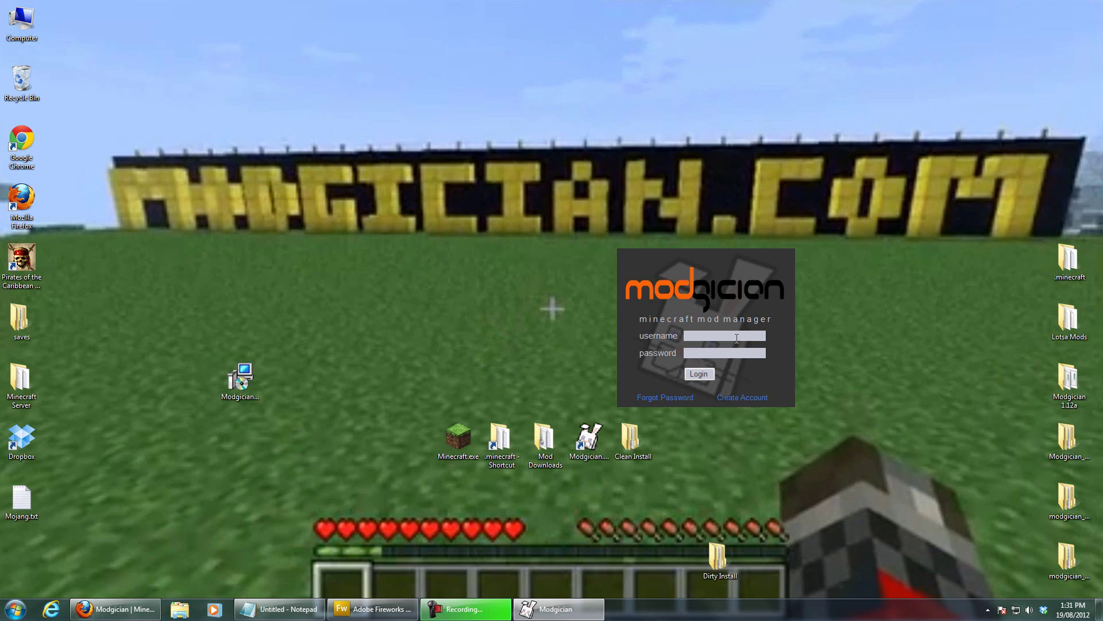
Step: Log in with the account username and password to reach the Minecraft 1.2.5 mod list
left_click(737, 338)
type("modman")
key("Tab")
type("m*******")
key("Tab")
key("Return")
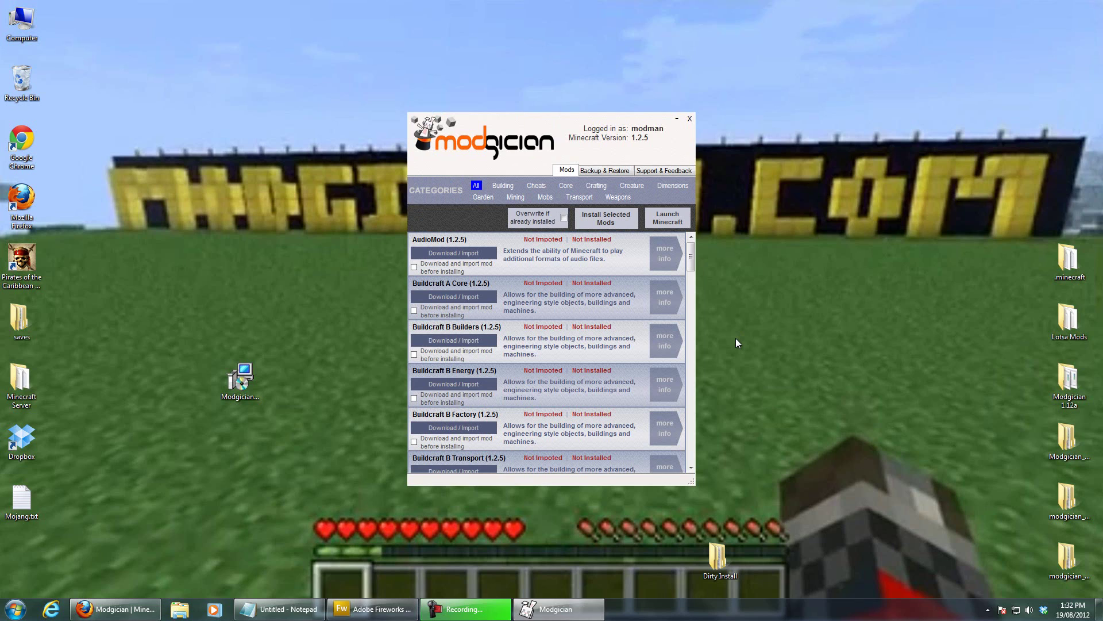
Step: Drag the Modgician window slightly up, then over to the right side of the screen
left_click_drag(675, 143, 713, 160)
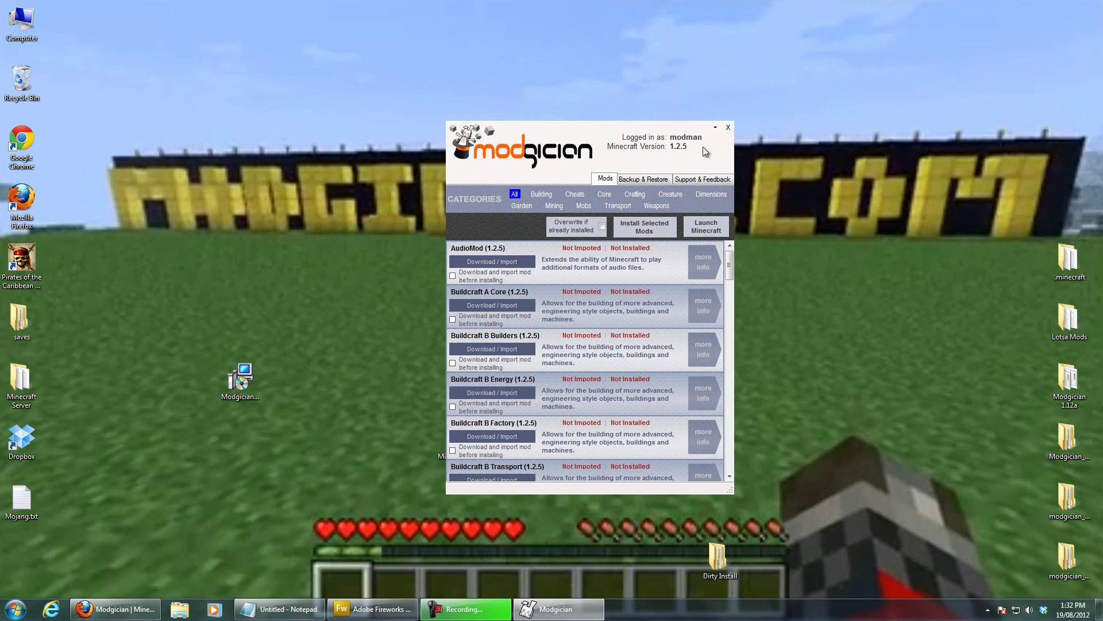
left_click_drag(718, 149, 883, 141)
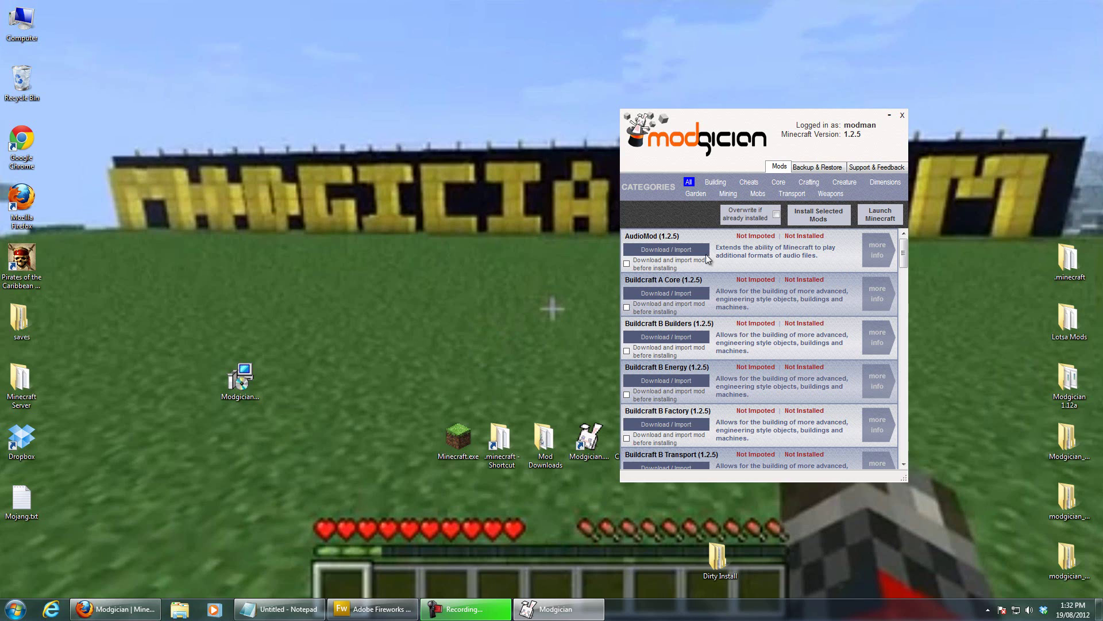
Step: Try the Building, Cheats, Core, Crafting and Creature category filters on the mod list
left_click(712, 185)
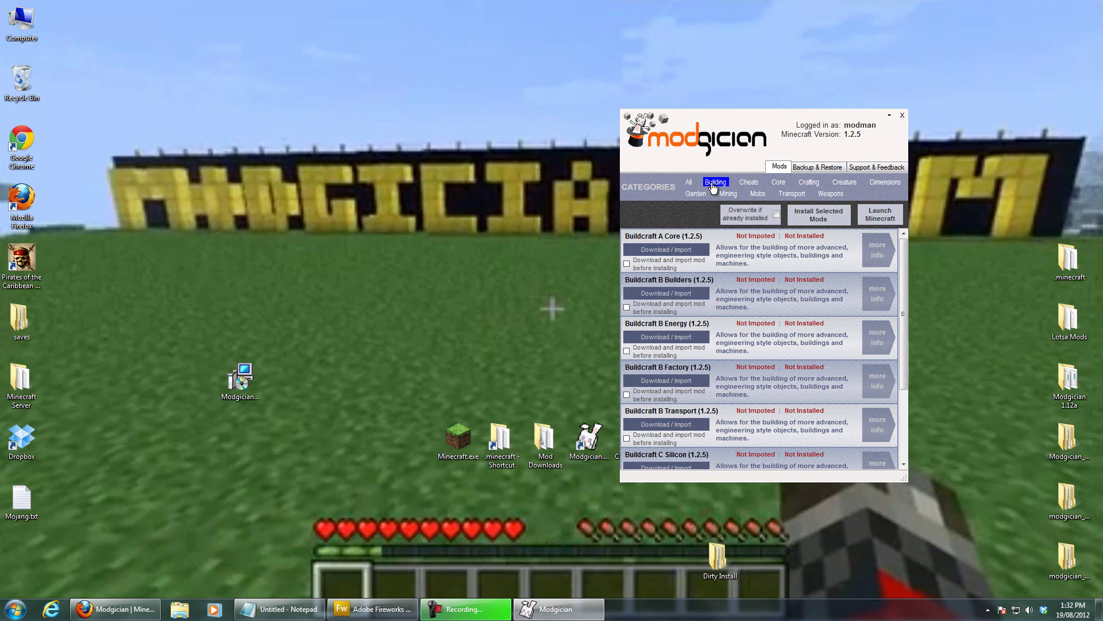
left_click(750, 184)
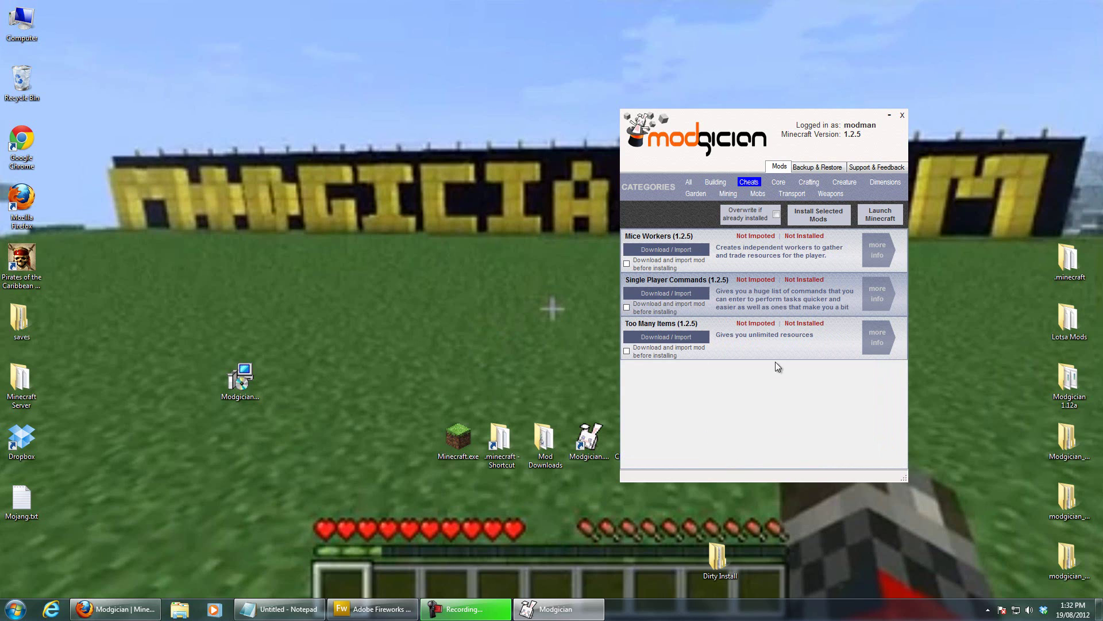
left_click(778, 182)
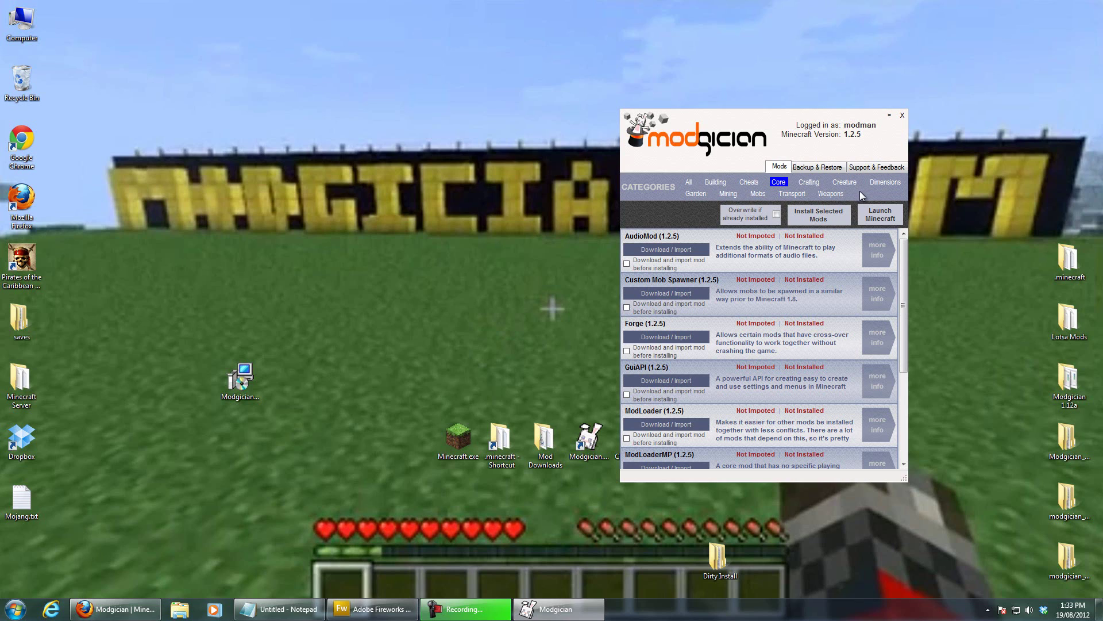
left_click(808, 182)
left_click(844, 182)
left_click_drag(904, 261, 836, 201)
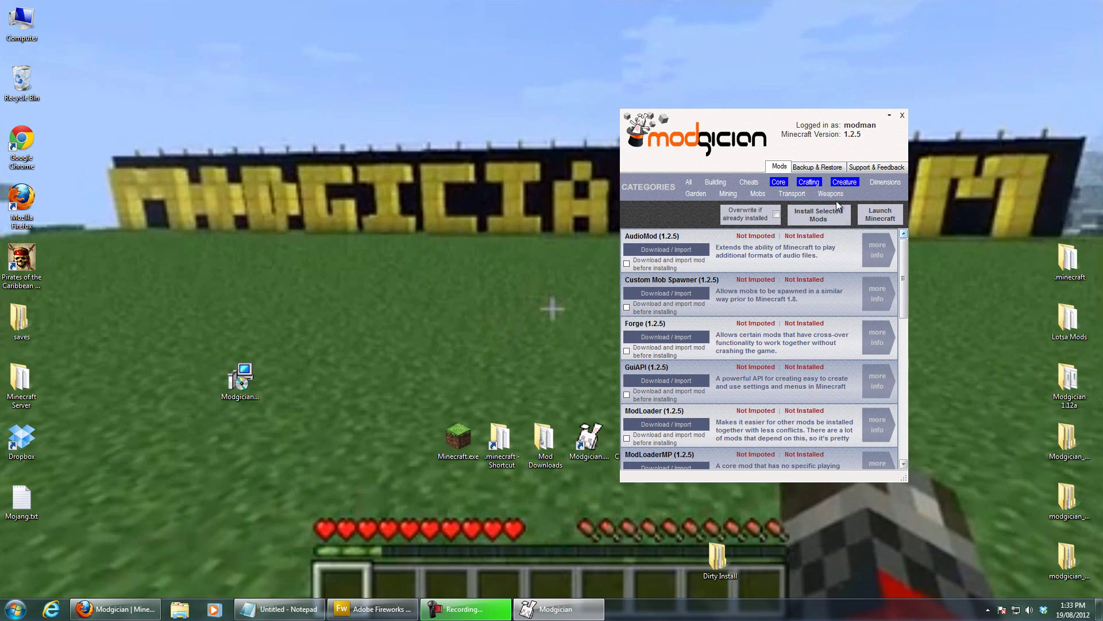
Step: Clear those filters, try Transport, return to all mods, and open AudioMod's details
left_click(809, 183)
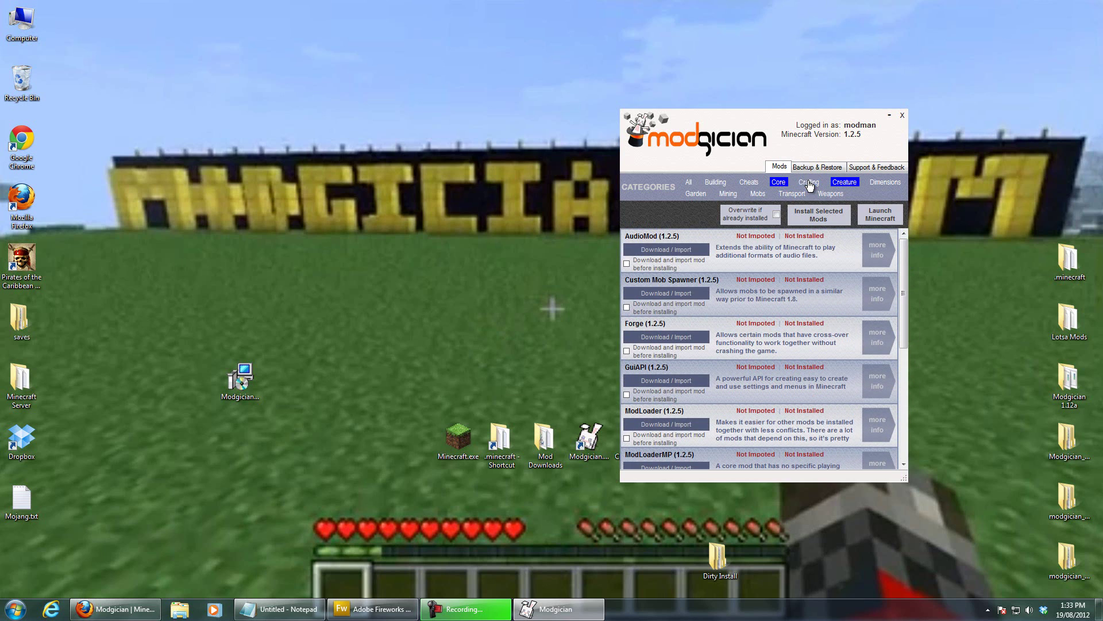
left_click(779, 182)
left_click(848, 184)
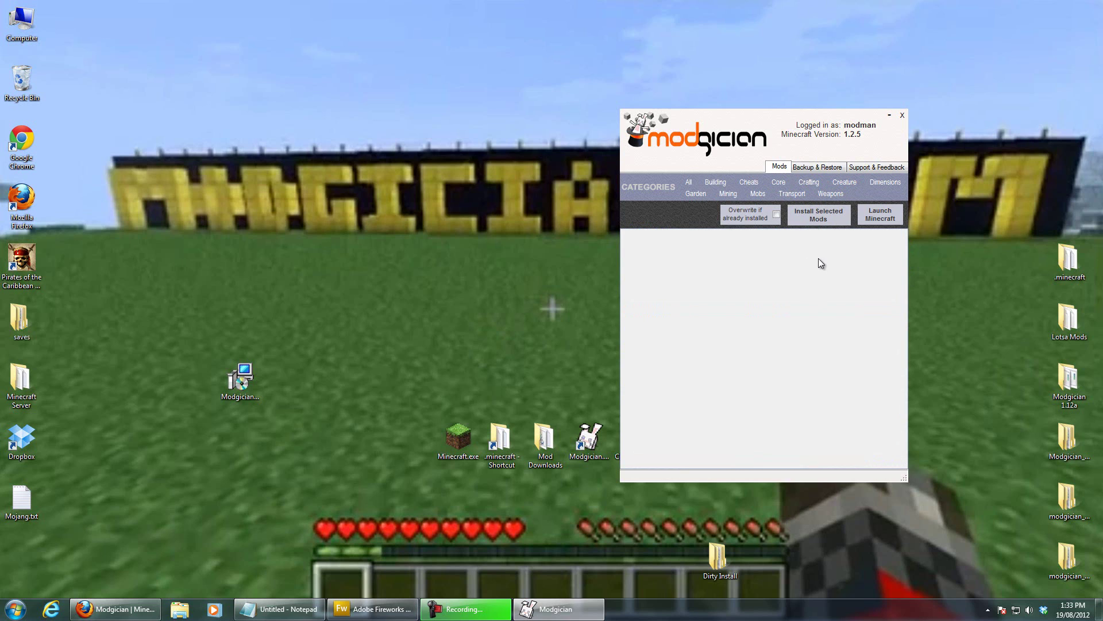
left_click(793, 194)
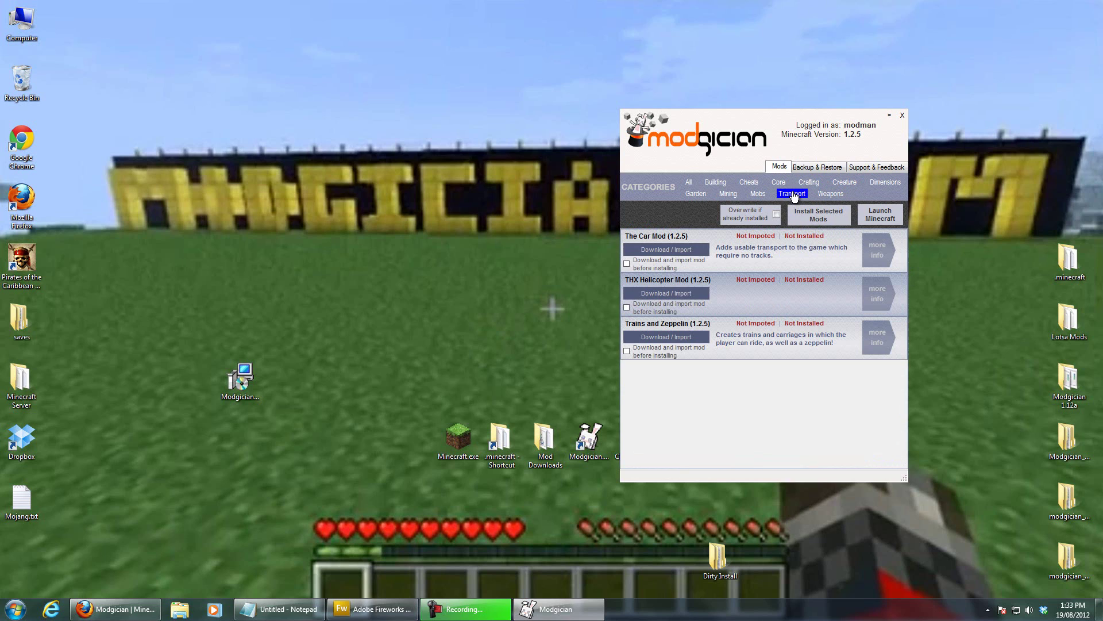
left_click(690, 183)
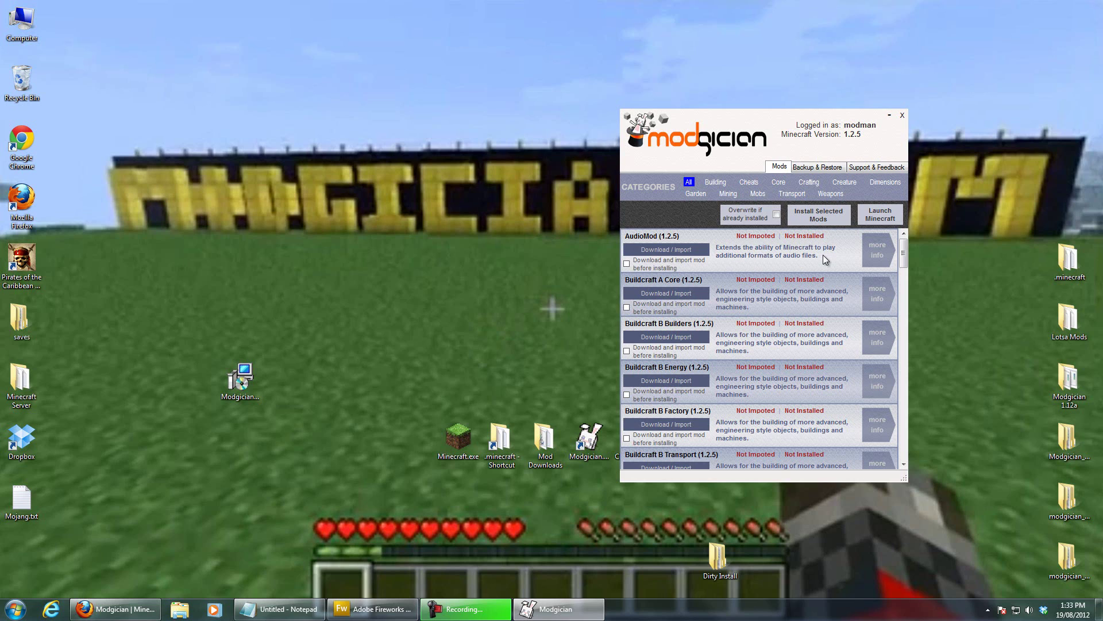
left_click(877, 249)
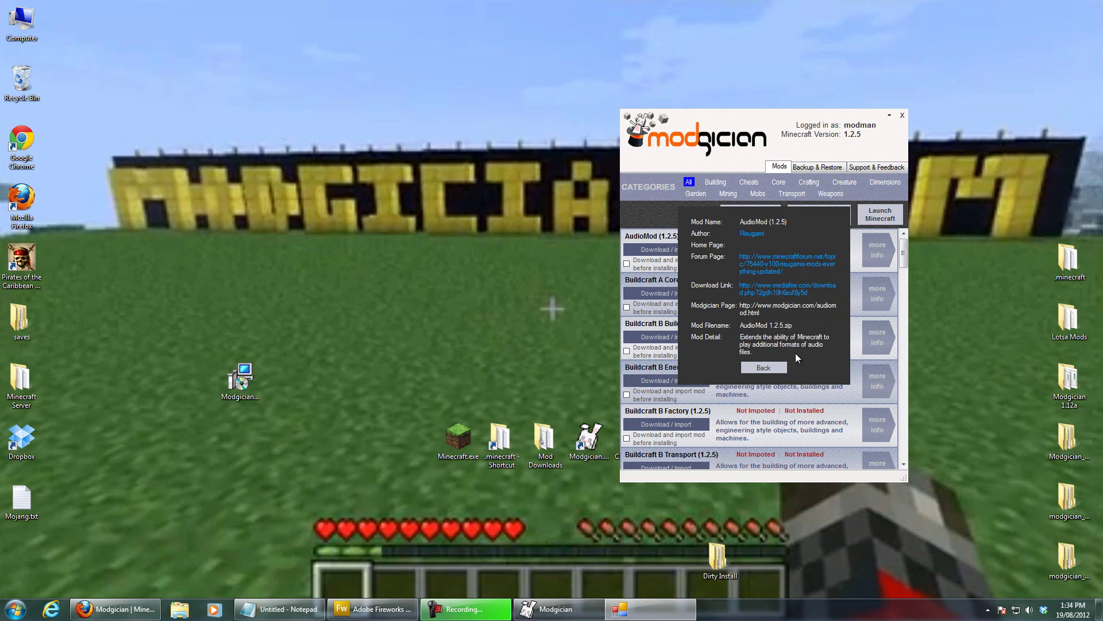
Step: Go back from the AudioMod details and switch to the Backup & Restore tab
left_click(765, 368)
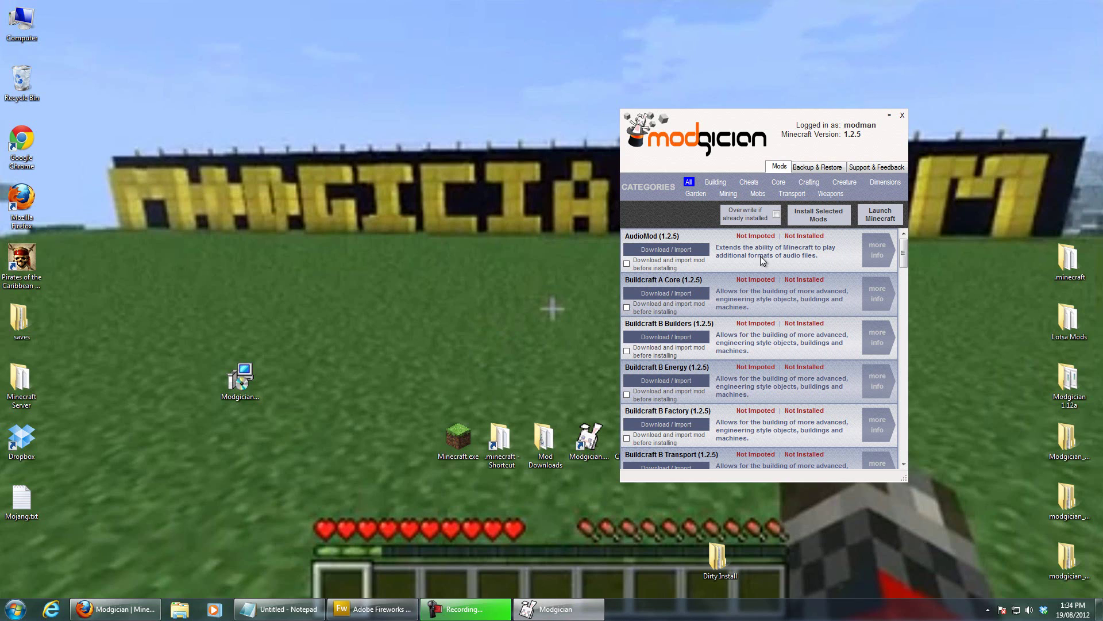
left_click(819, 171)
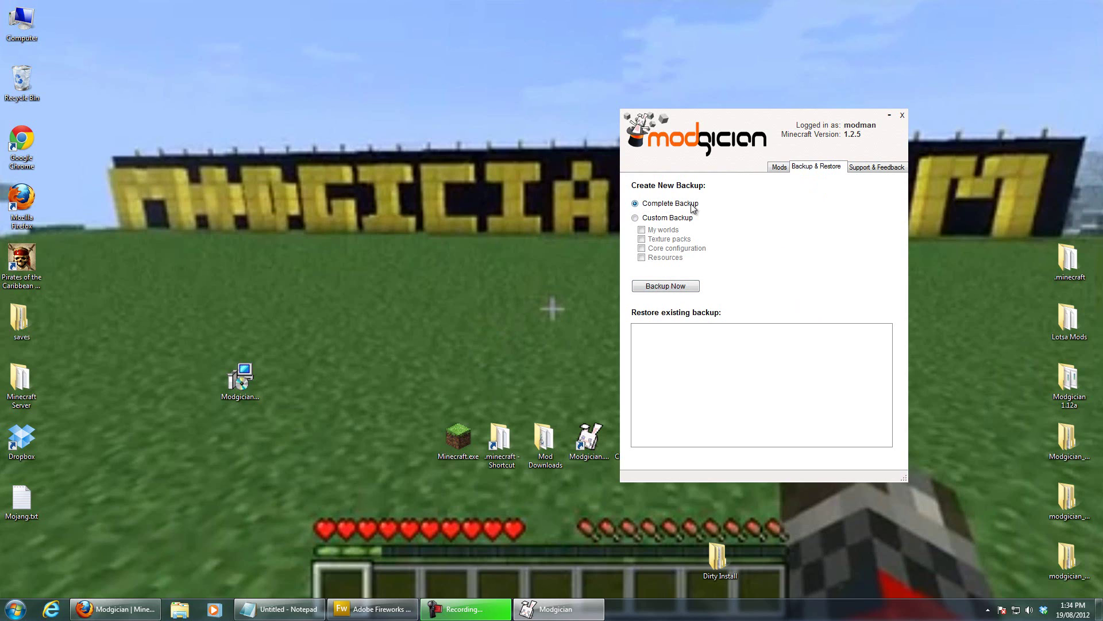
Step: Choose Custom Backup and toggle the My worlds, Core configuration and Texture packs items
left_click(635, 218)
left_click(644, 233)
left_click(643, 240)
double_click(643, 248)
left_click(643, 240)
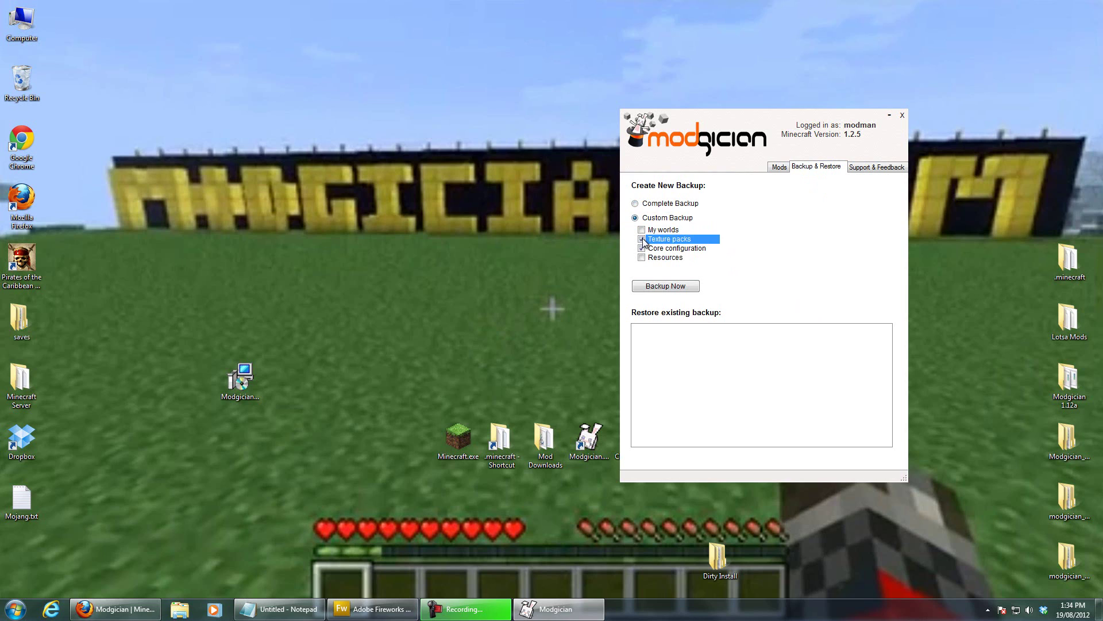
left_click(643, 249)
left_click(643, 239)
left_click(642, 240)
left_click(644, 249)
Step: Uncheck the custom items, select Complete Backup and run Backup Now
left_click(643, 248)
left_click(644, 239)
left_click(643, 239)
left_click(635, 204)
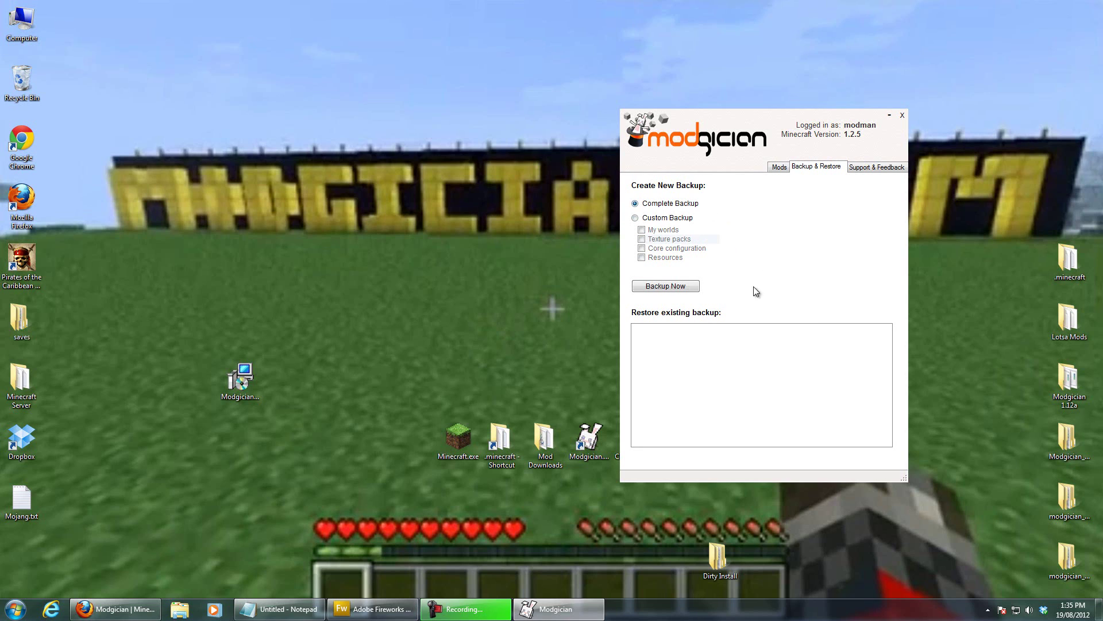
left_click(661, 286)
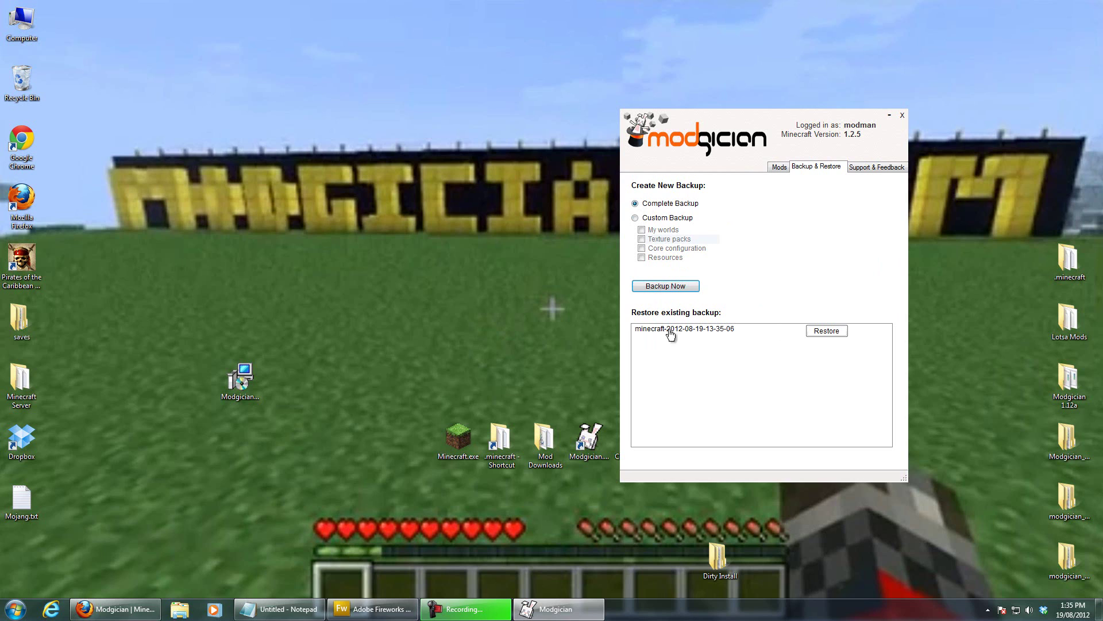
Step: Browse the new backup down to Users > MC 1.2.5 > AppData > Roaming > .minecraft > bin, then close Explorer
double_click(683, 330)
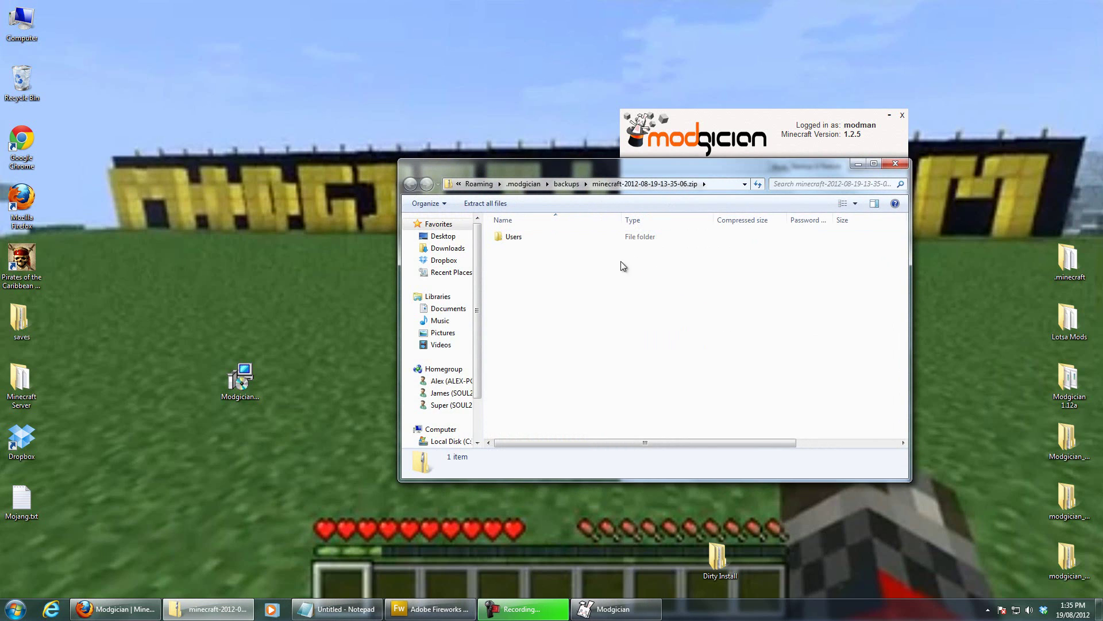
double_click(512, 237)
double_click(511, 237)
double_click(512, 237)
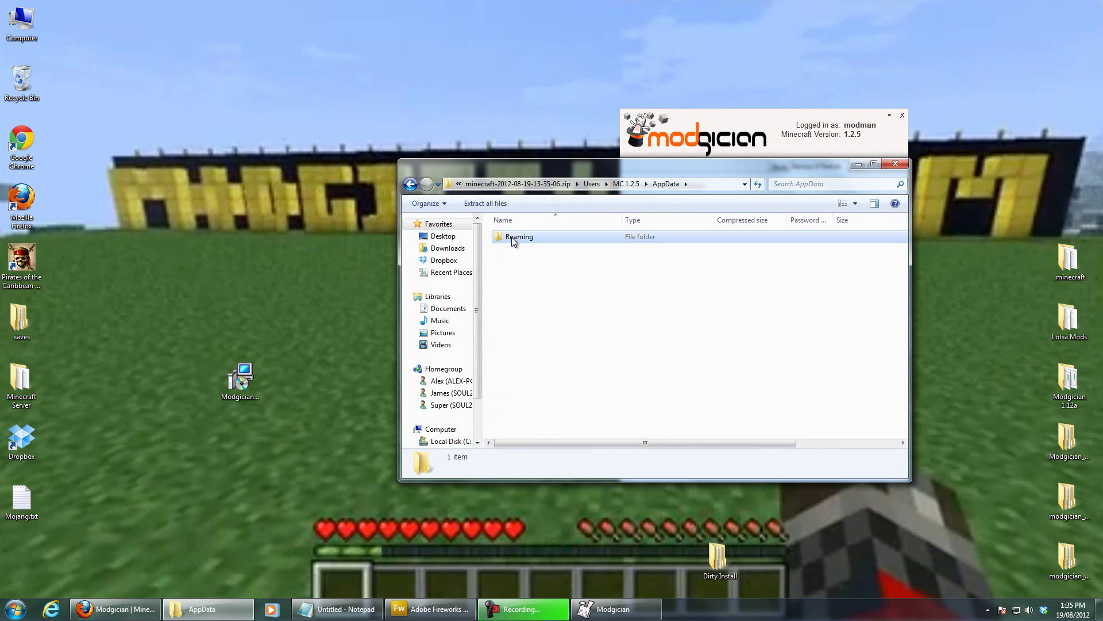
double_click(511, 237)
double_click(511, 236)
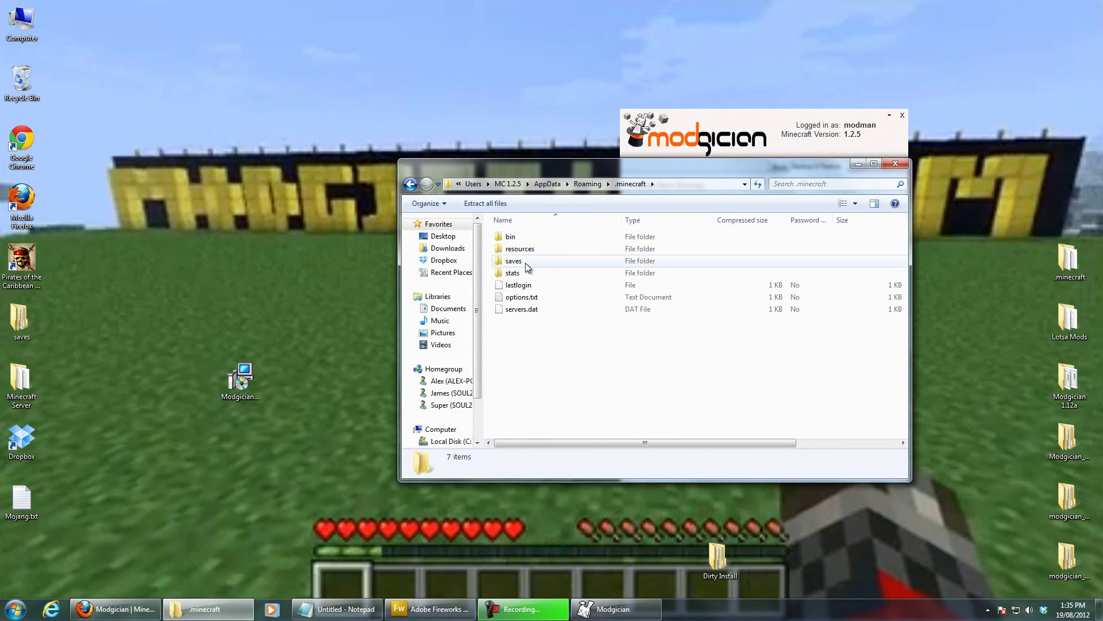
double_click(512, 237)
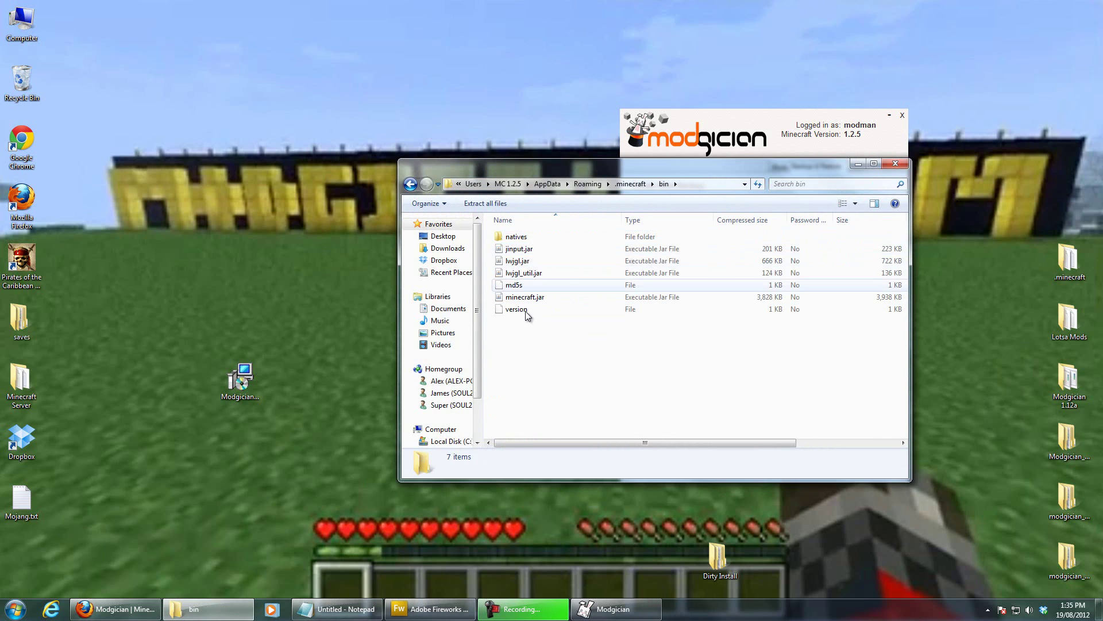
left_click(590, 183)
left_click(895, 163)
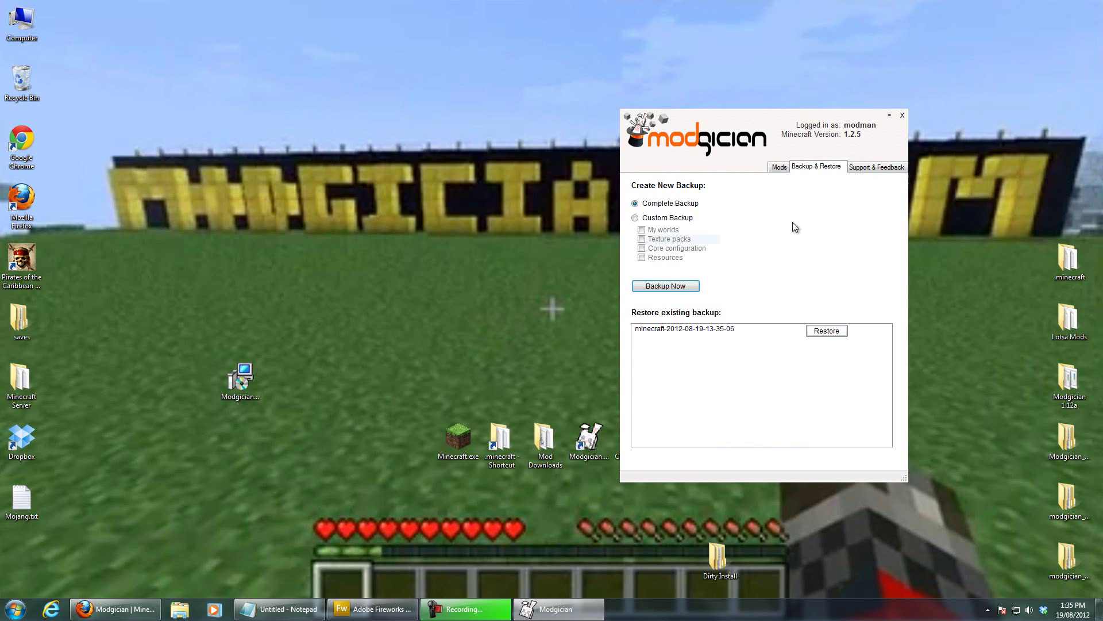
Step: Filter the Mods list to Core and open AudioMod's MediaFire download link
left_click(780, 167)
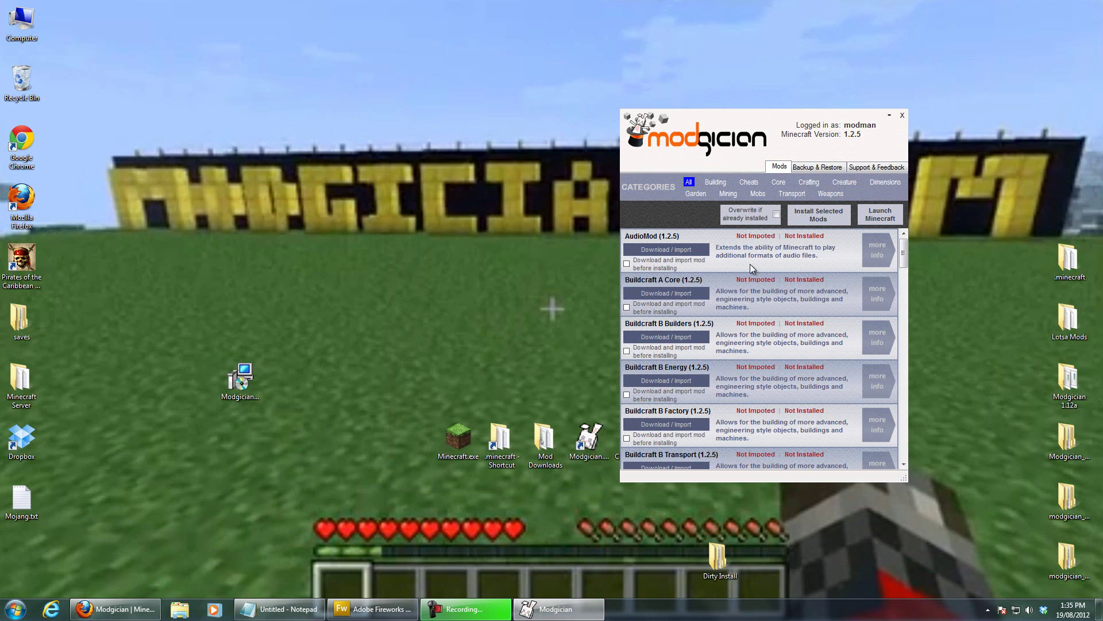
left_click_drag(901, 255, 903, 233)
left_click(778, 183)
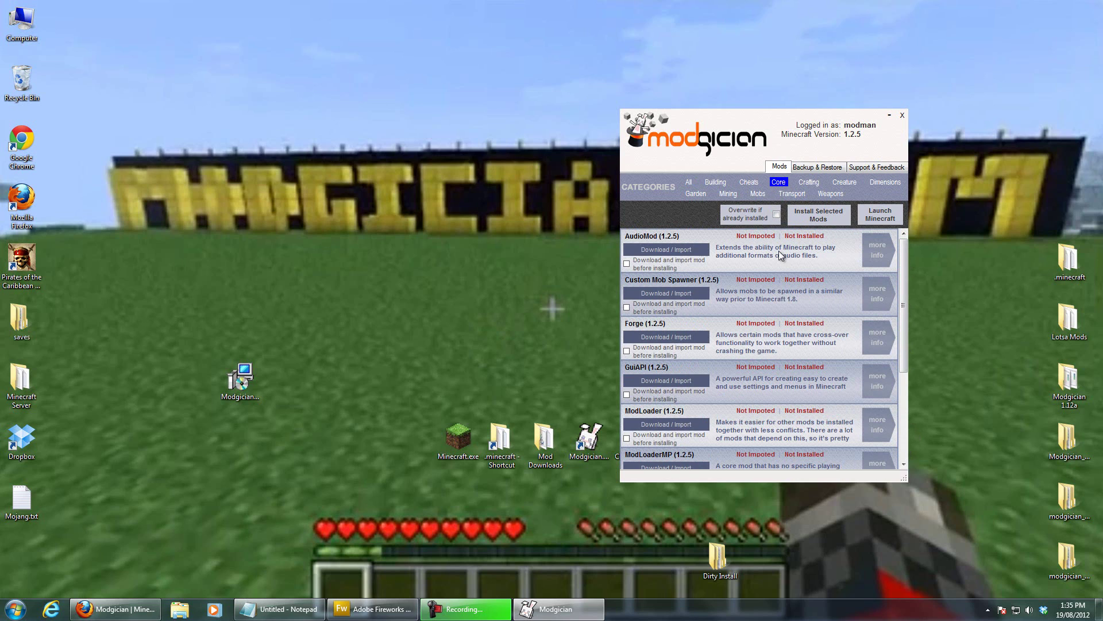
left_click(673, 252)
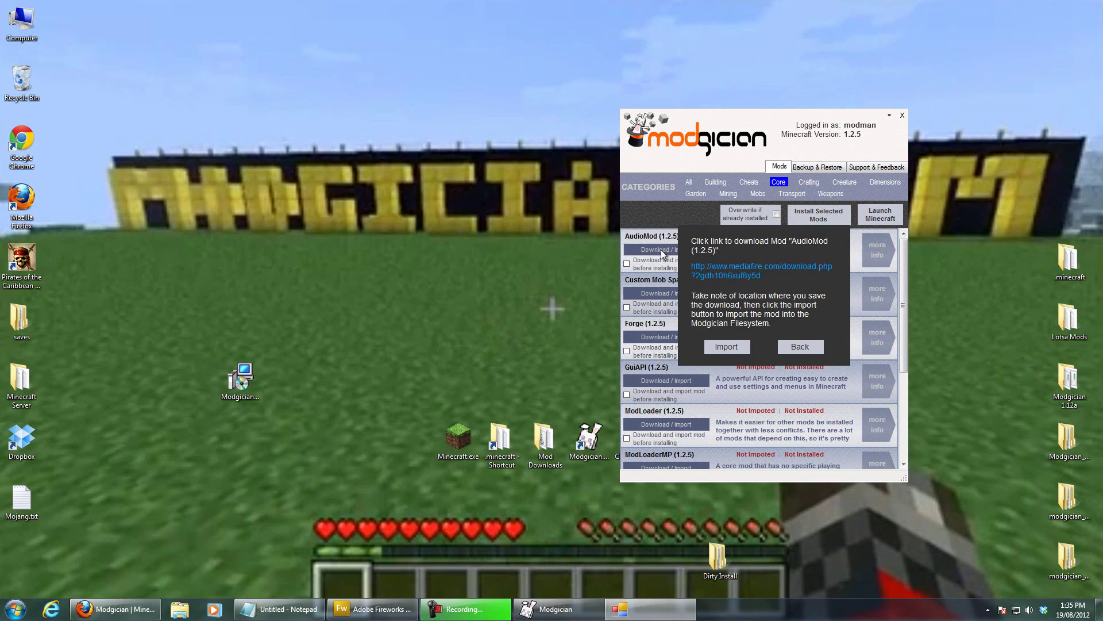
left_click(743, 274)
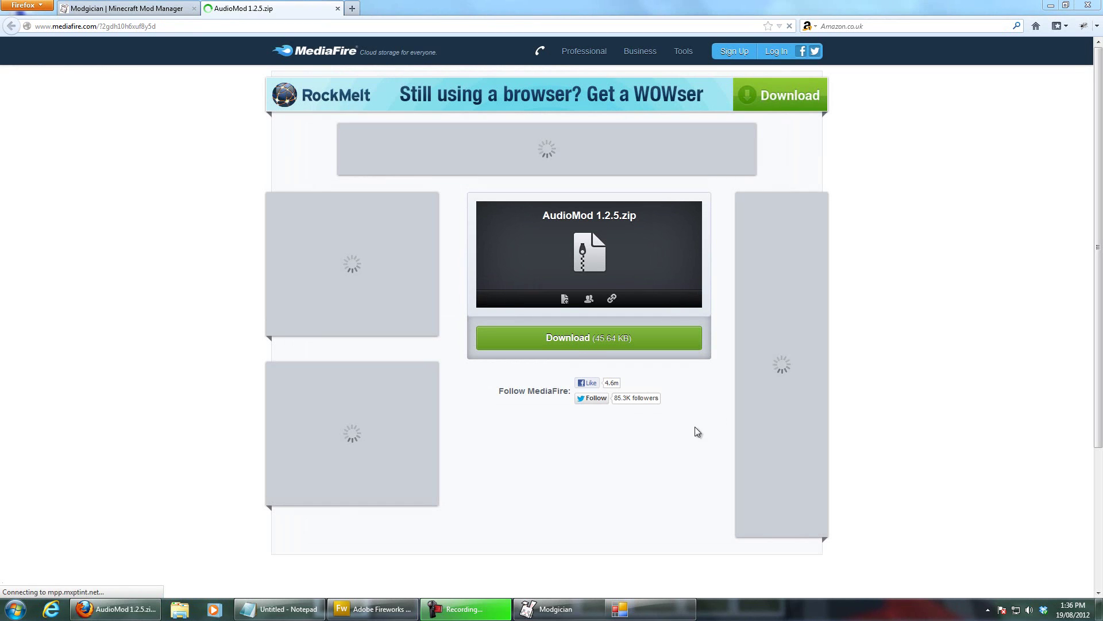
Step: Save AudioMod 1.2.5.zip into Desktop > Mod Downloads > 1.2.5, replacing the existing copy
left_click(590, 338)
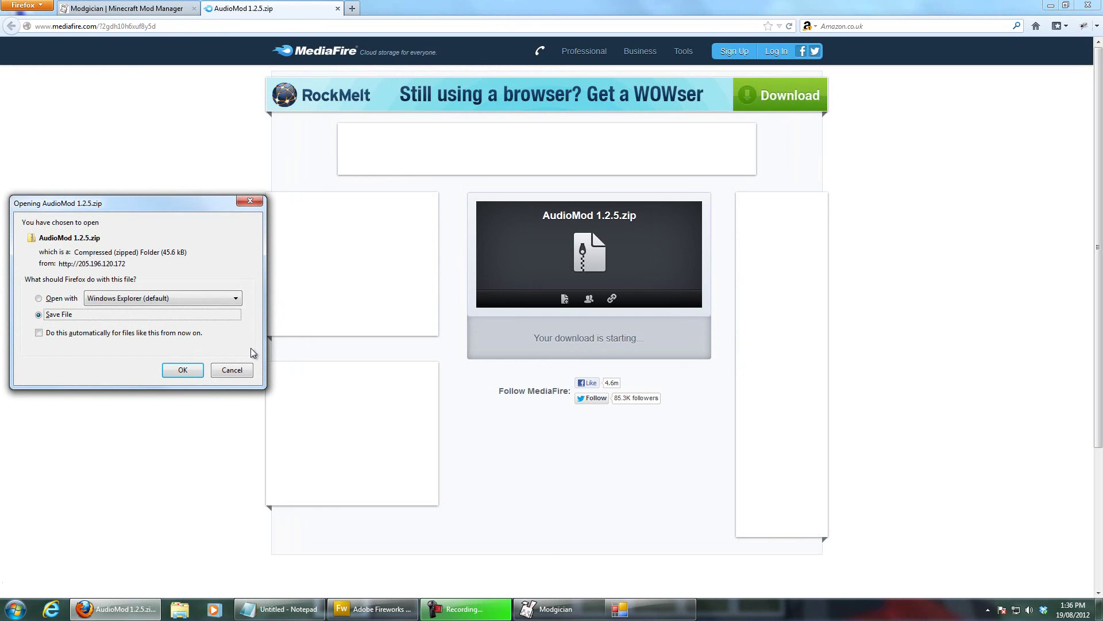
left_click(183, 370)
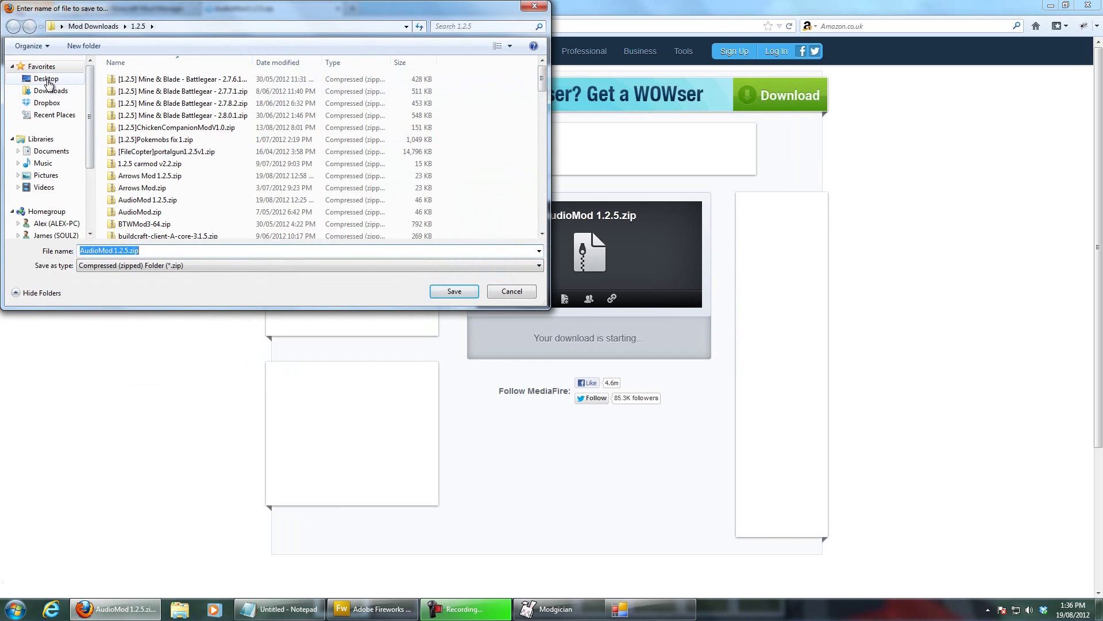
left_click(48, 81)
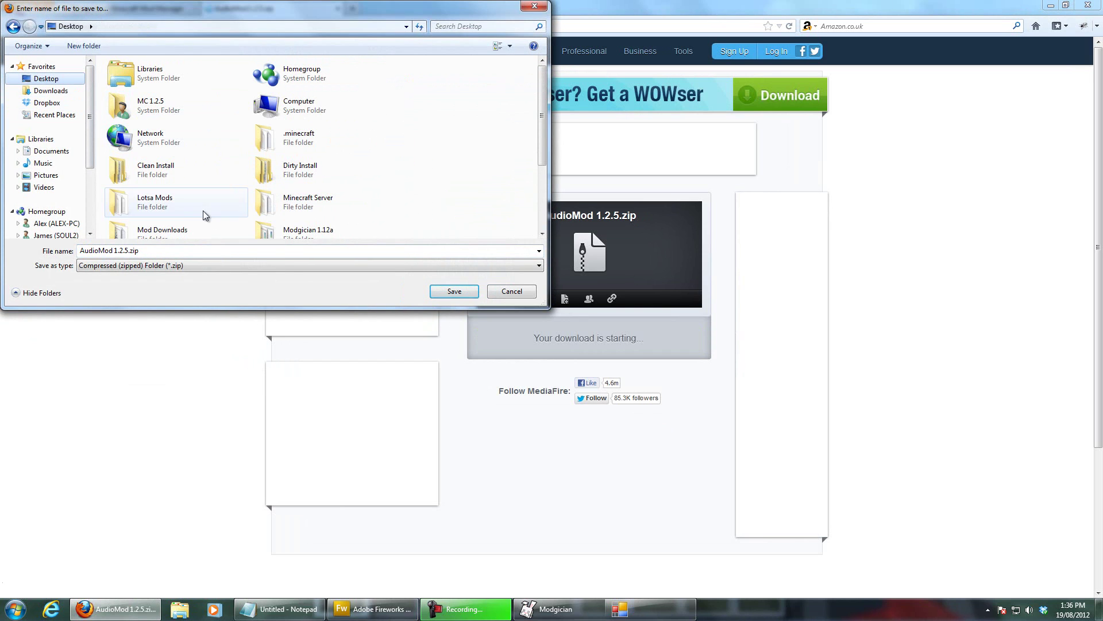
left_click_drag(539, 126, 542, 154)
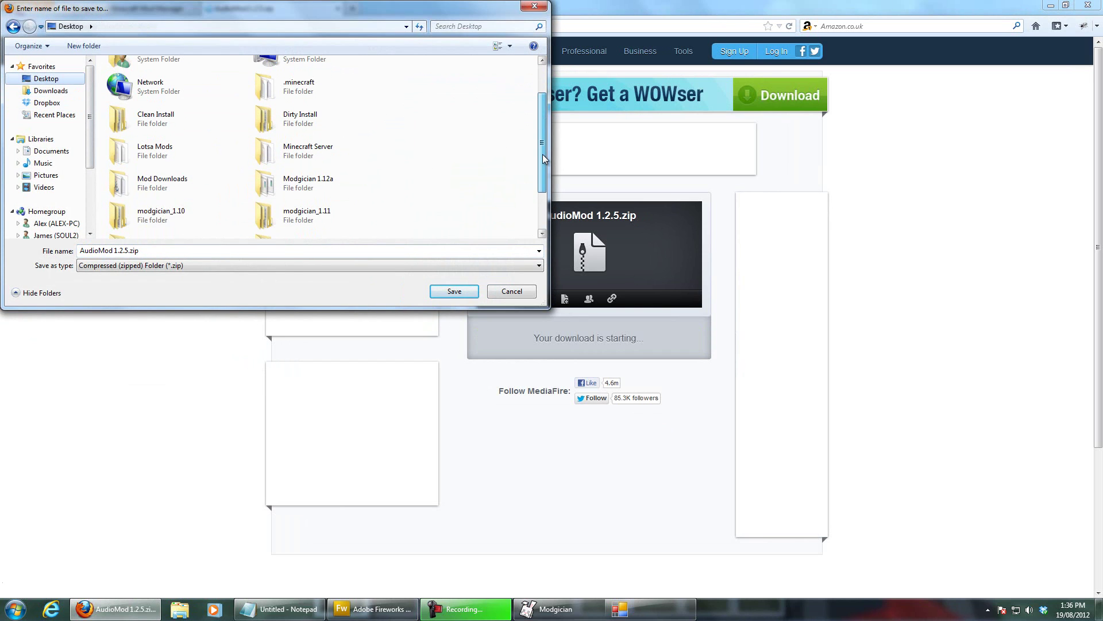
double_click(156, 182)
double_click(130, 129)
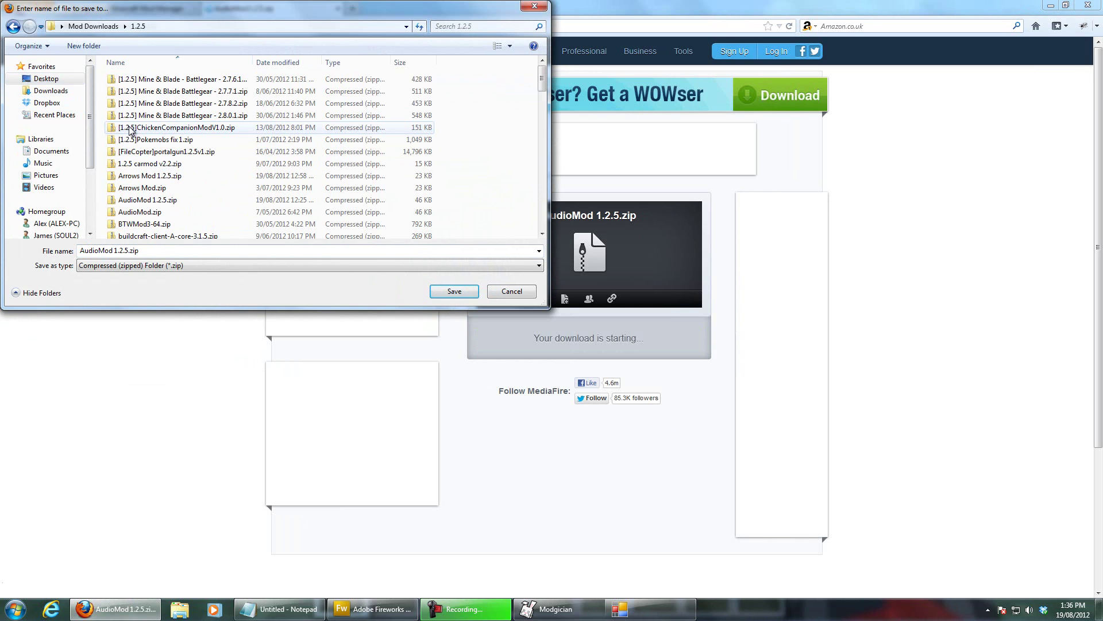
left_click(470, 292)
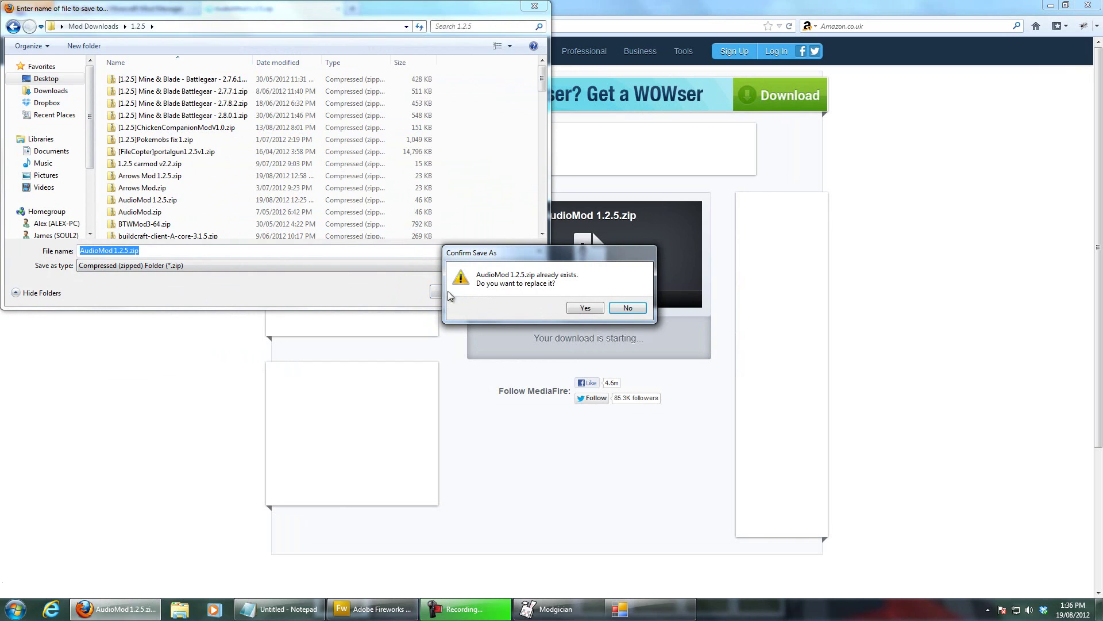
left_click(585, 306)
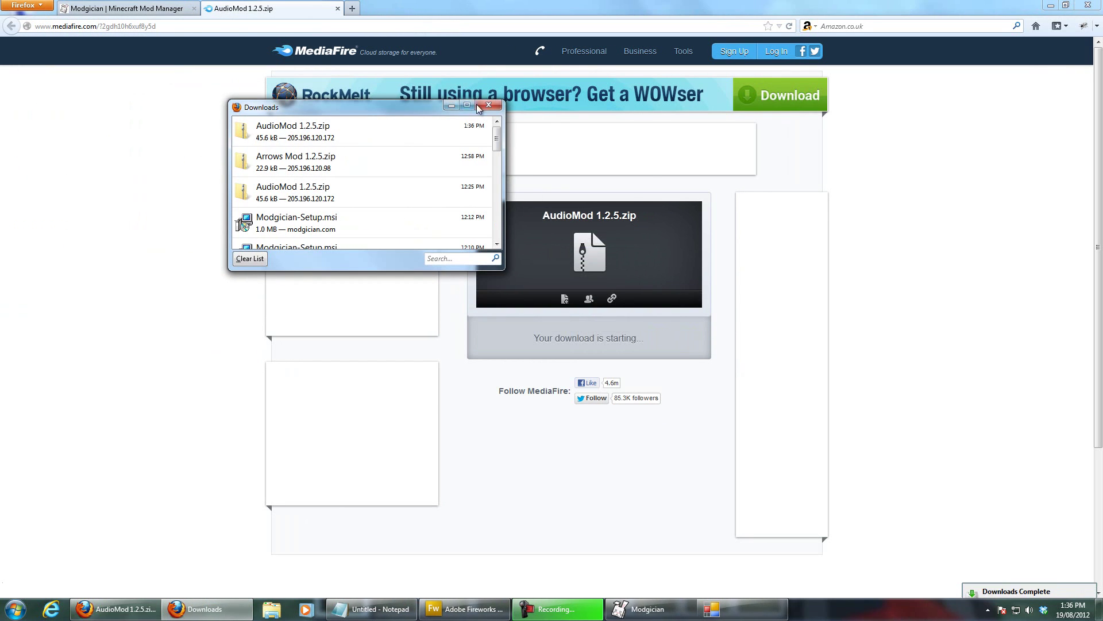
Step: Close the downloads list and the AudioMod tab, and minimize the browser
left_click(487, 106)
left_click(338, 8)
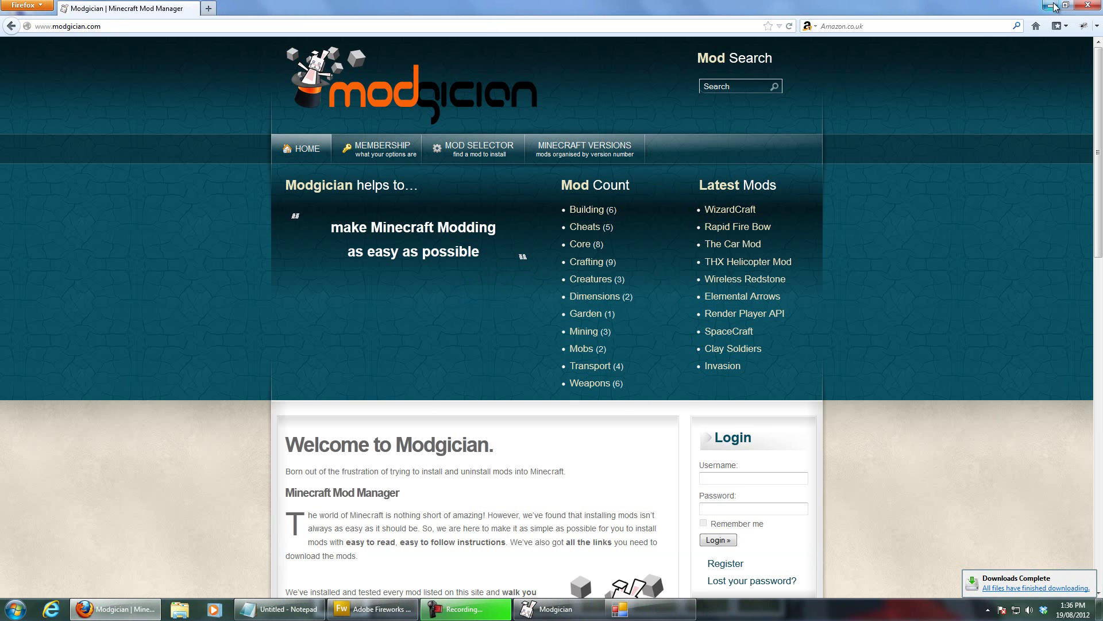
left_click(1050, 4)
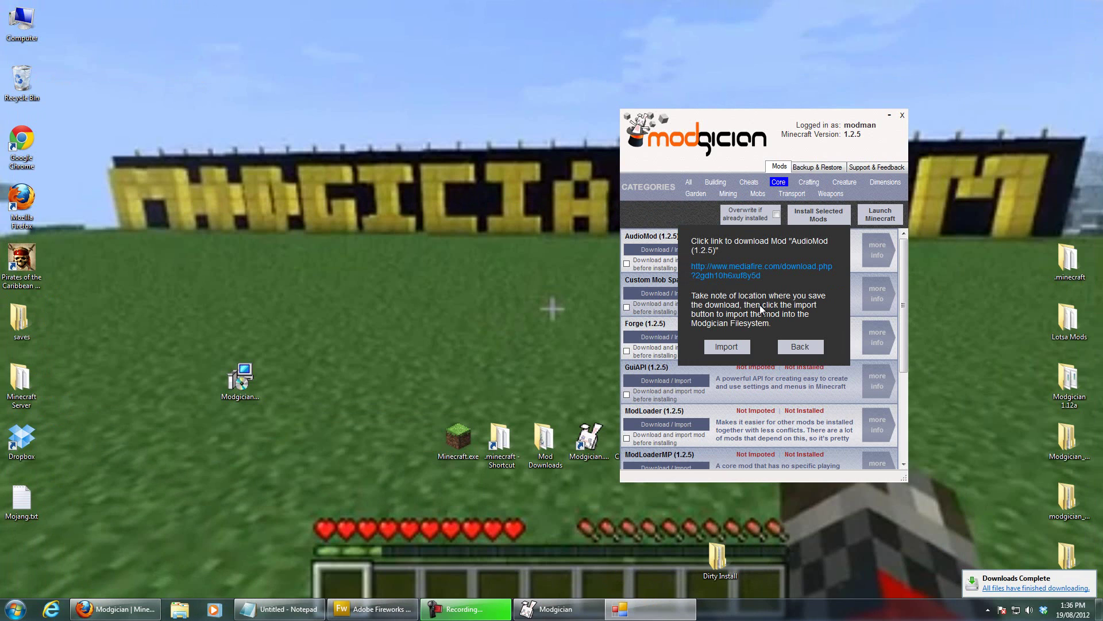
Step: Import AudioMod 1.2.5.zip from the Mod Downloads 1.2.5 folder
left_click(726, 346)
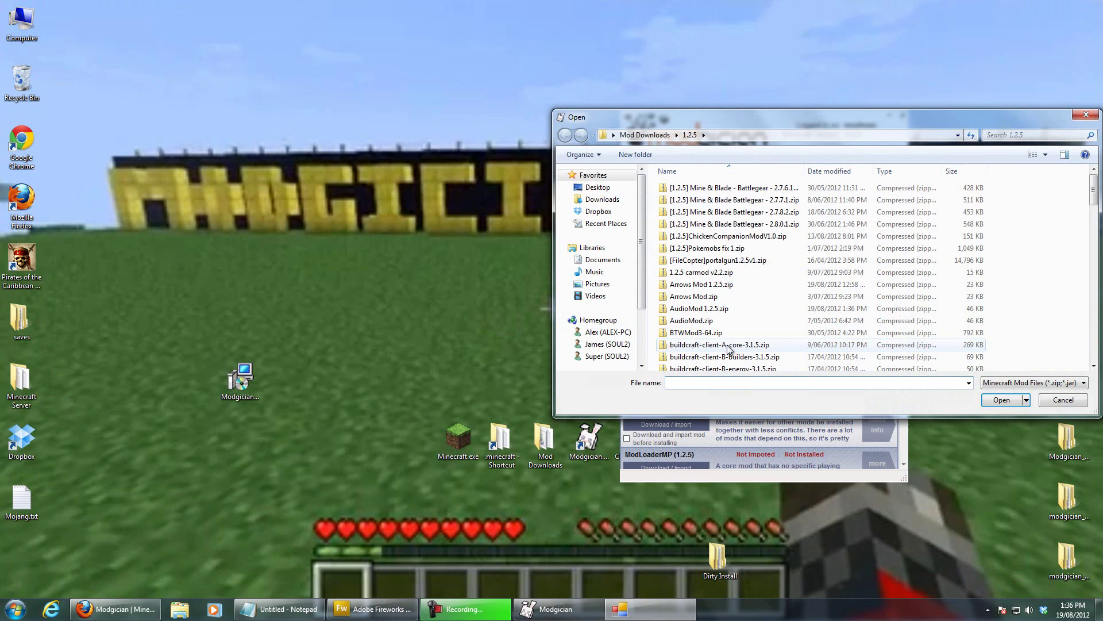
double_click(695, 310)
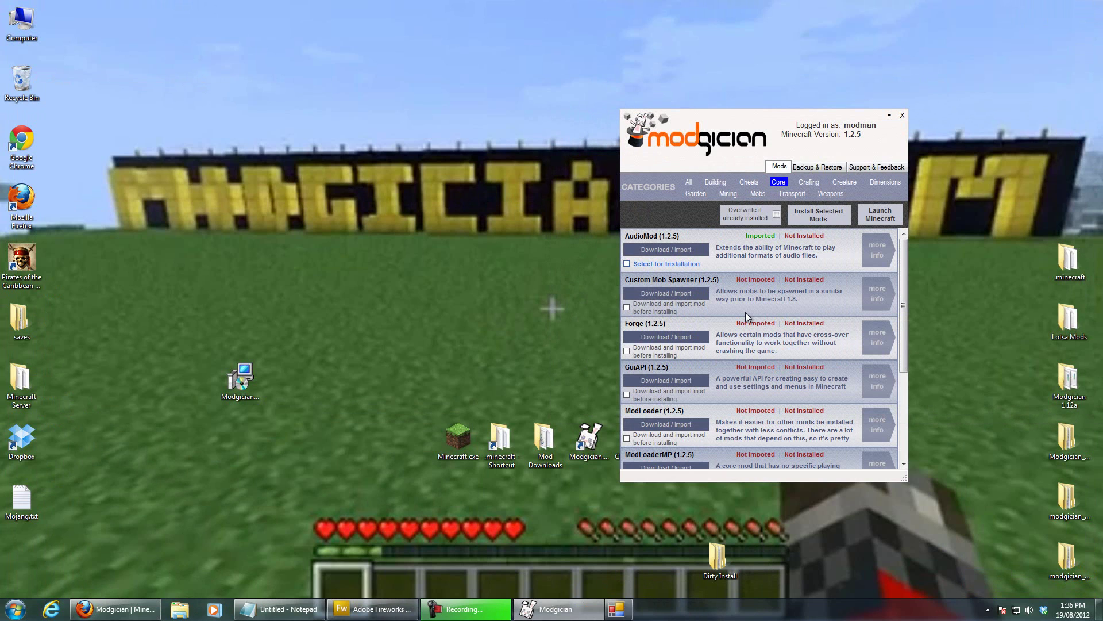